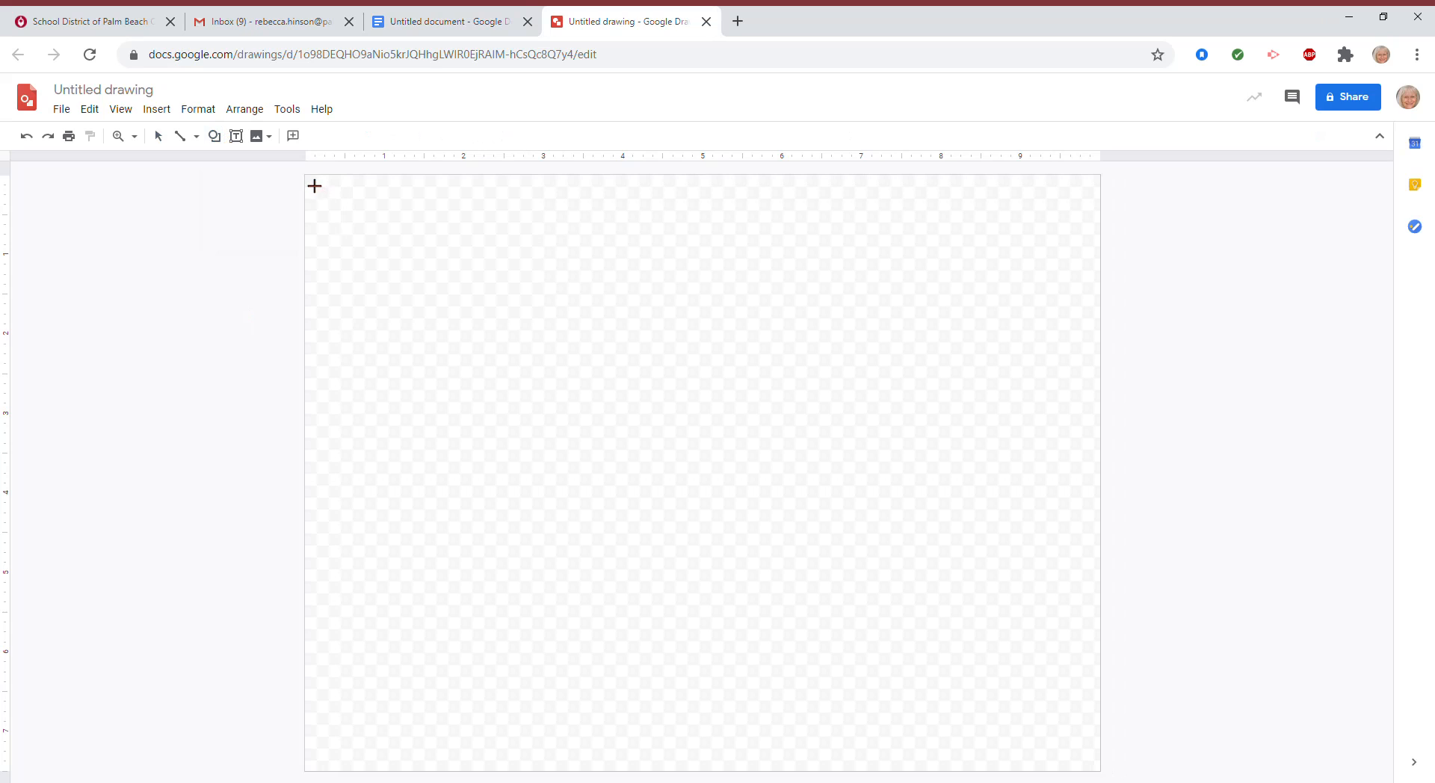
Step: Draw a rectangle covering the whole page and fill it white as the background
{"action": "left_click_drag", "start_coordinate": [315, 186], "coordinate": [1112, 776]}
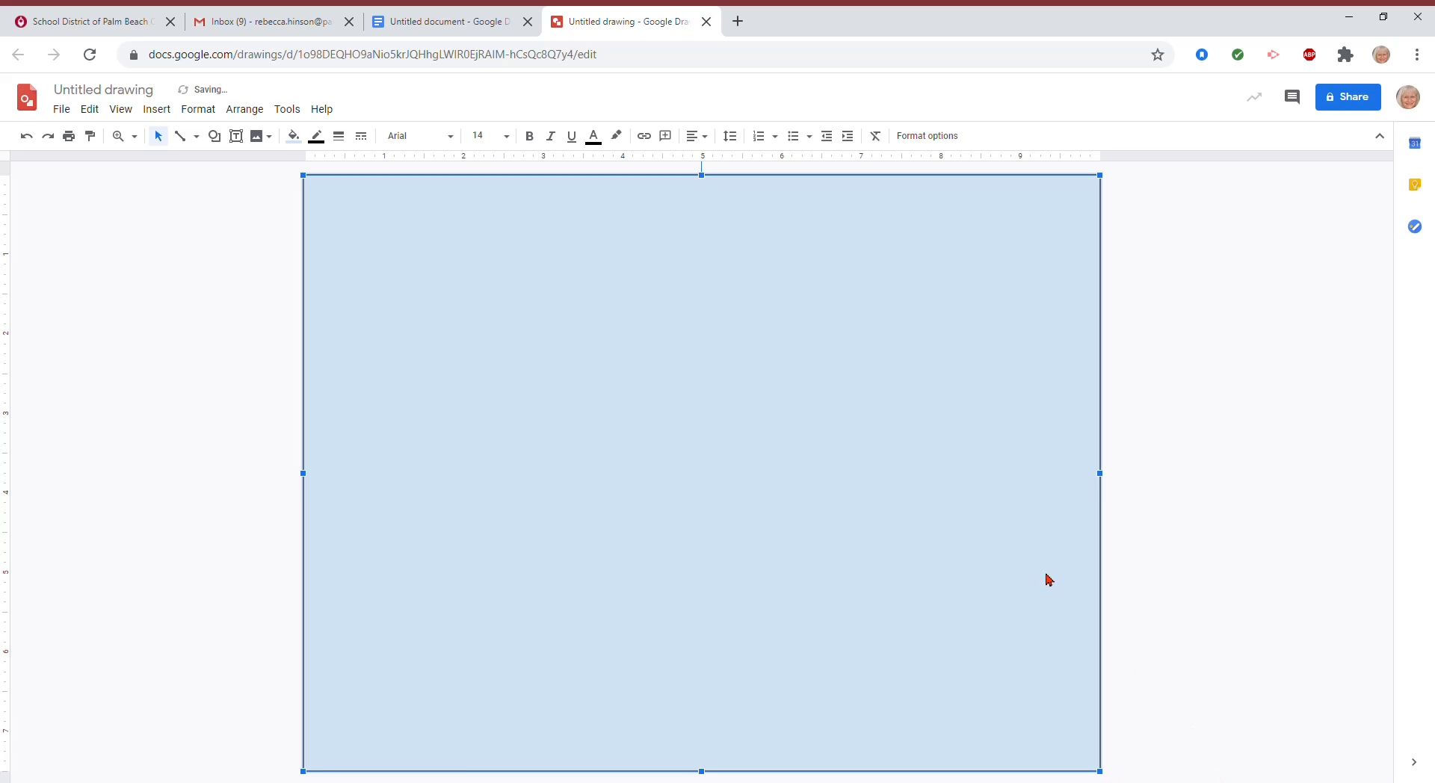
{"action": "left_click", "coordinate": [293, 136]}
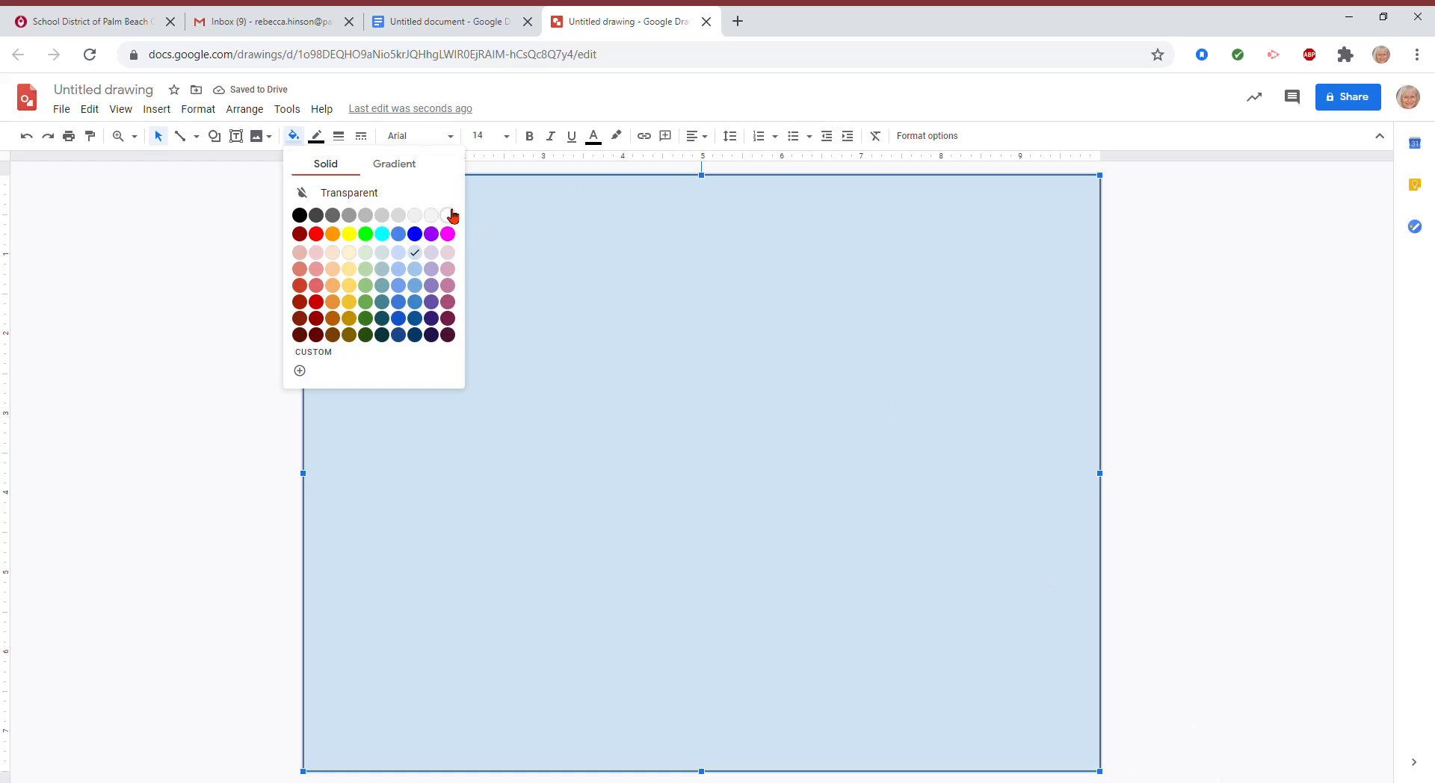
{"action": "left_click", "coordinate": [447, 215]}
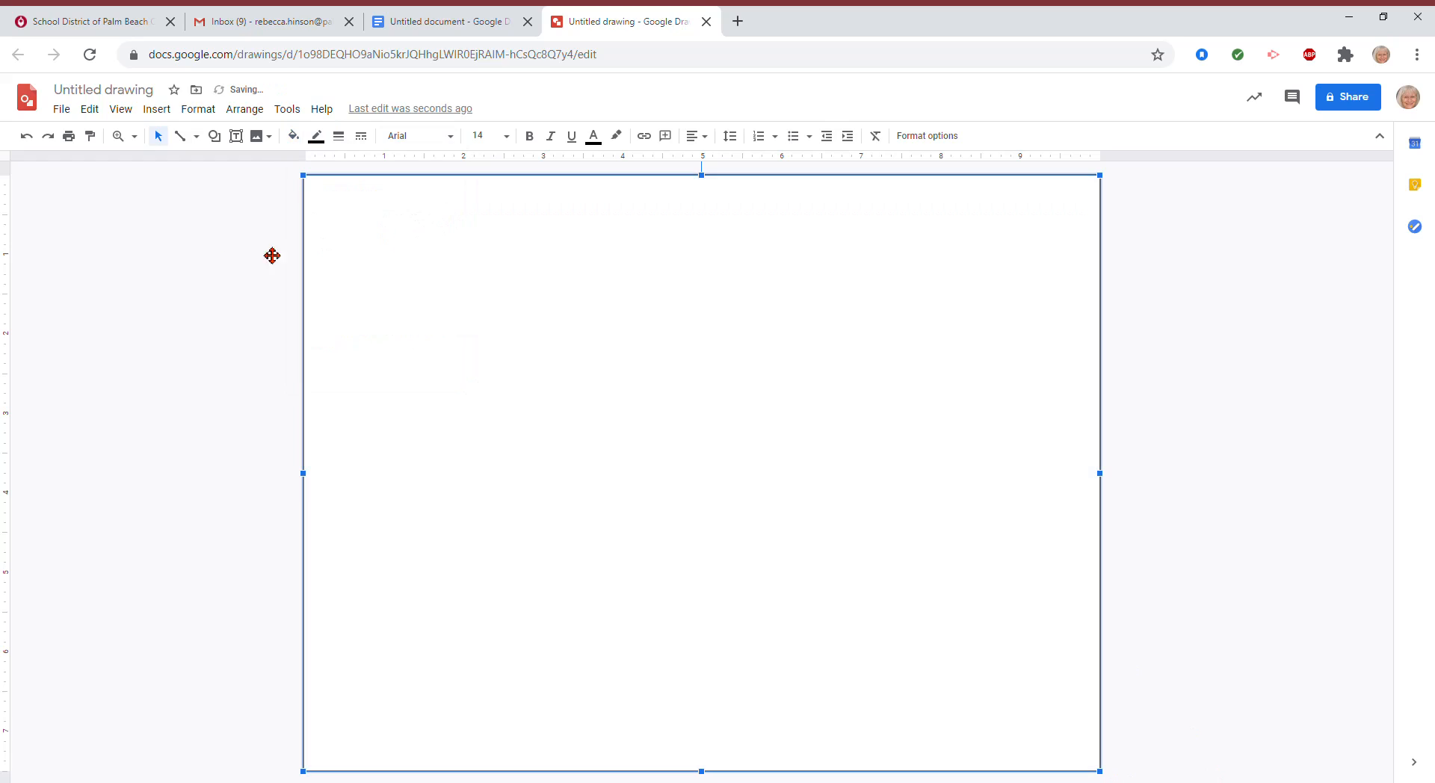
Step: Draw a large circle with the Oval shape and move it to the page centre
{"action": "left_click", "coordinate": [222, 140]}
{"action": "mouse_move", "coordinate": [263, 167]}
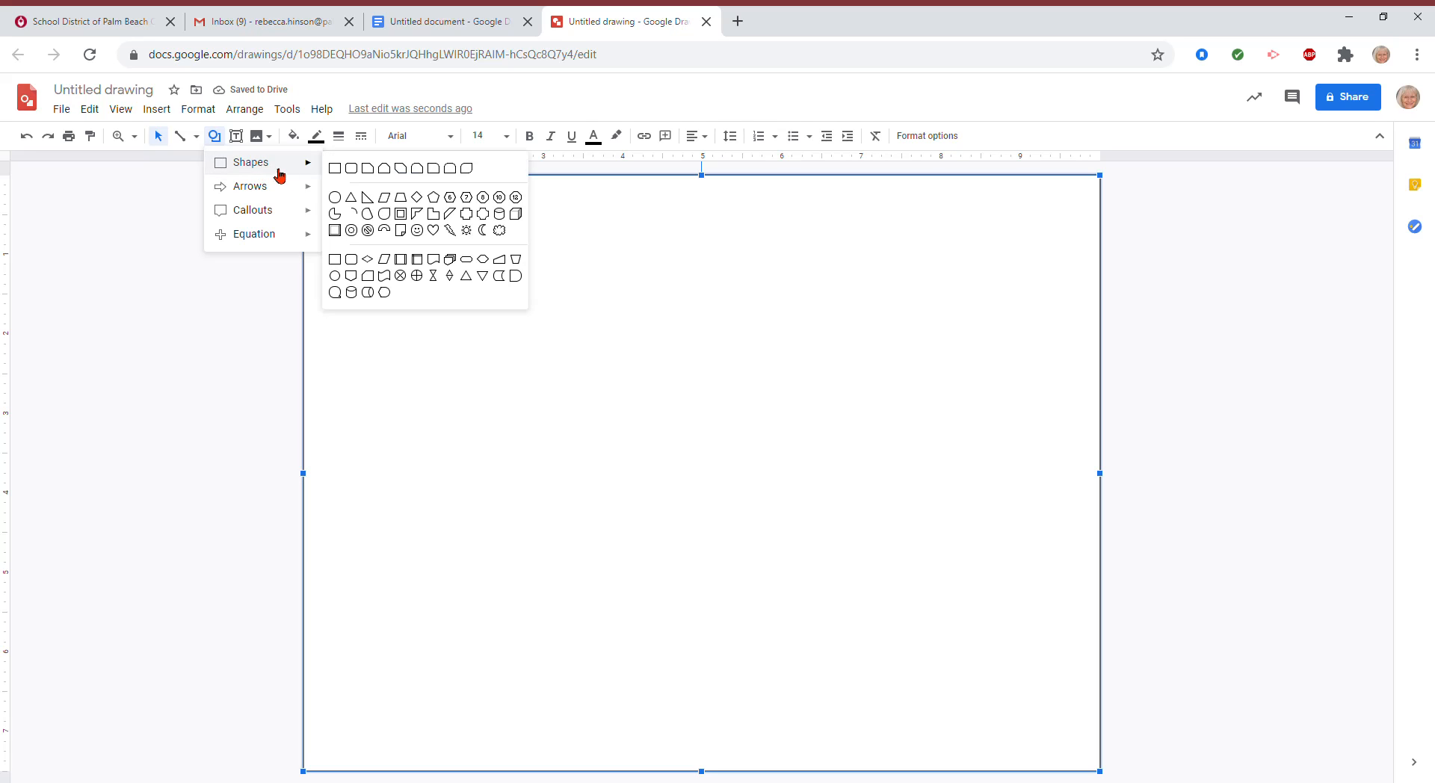
{"action": "left_click", "coordinate": [334, 197]}
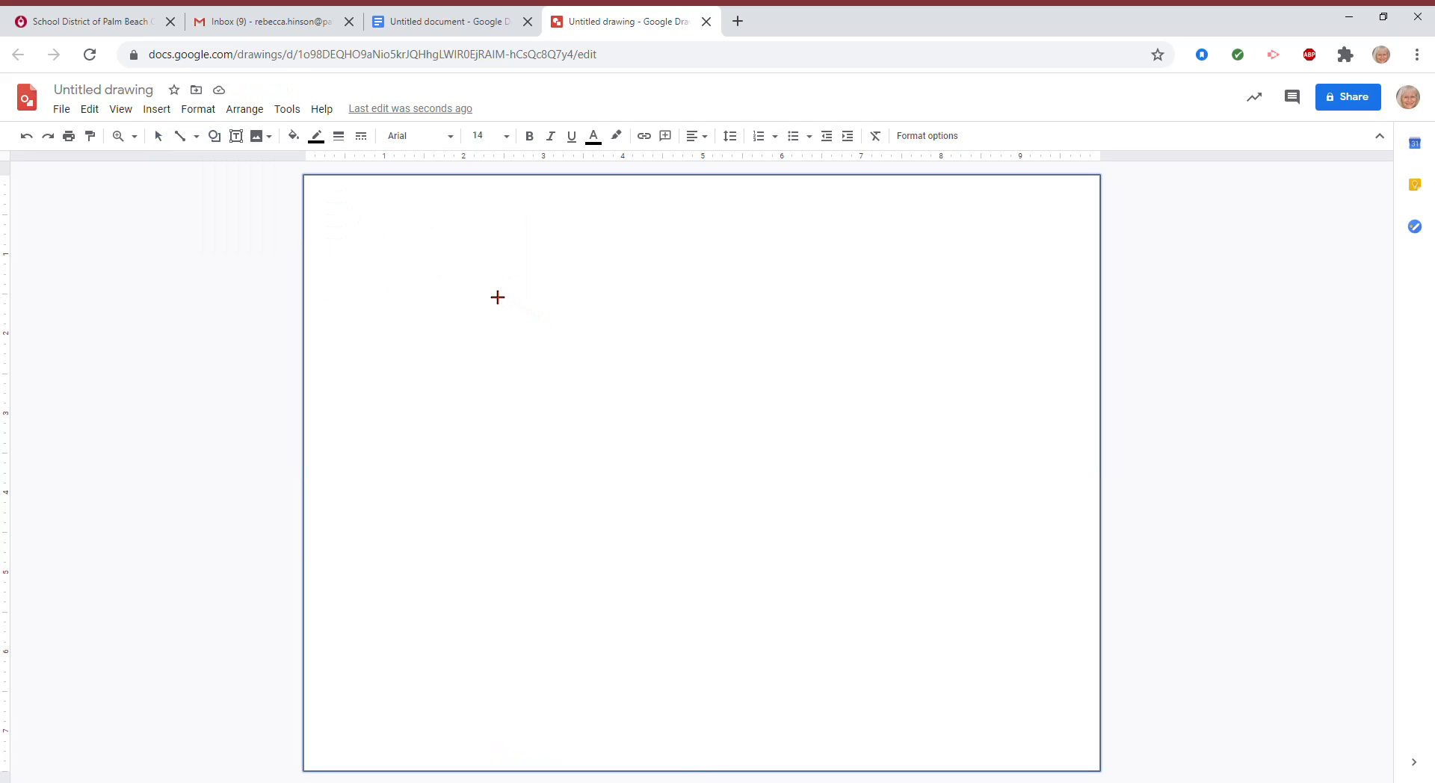
{"action": "left_click_drag", "start_coordinate": [471, 284], "coordinate": [968, 760]}
{"action": "left_click_drag", "start_coordinate": [782, 550], "coordinate": [760, 501]}
Step: Fill the circle light yellow and deselect it
{"action": "left_click", "coordinate": [297, 141]}
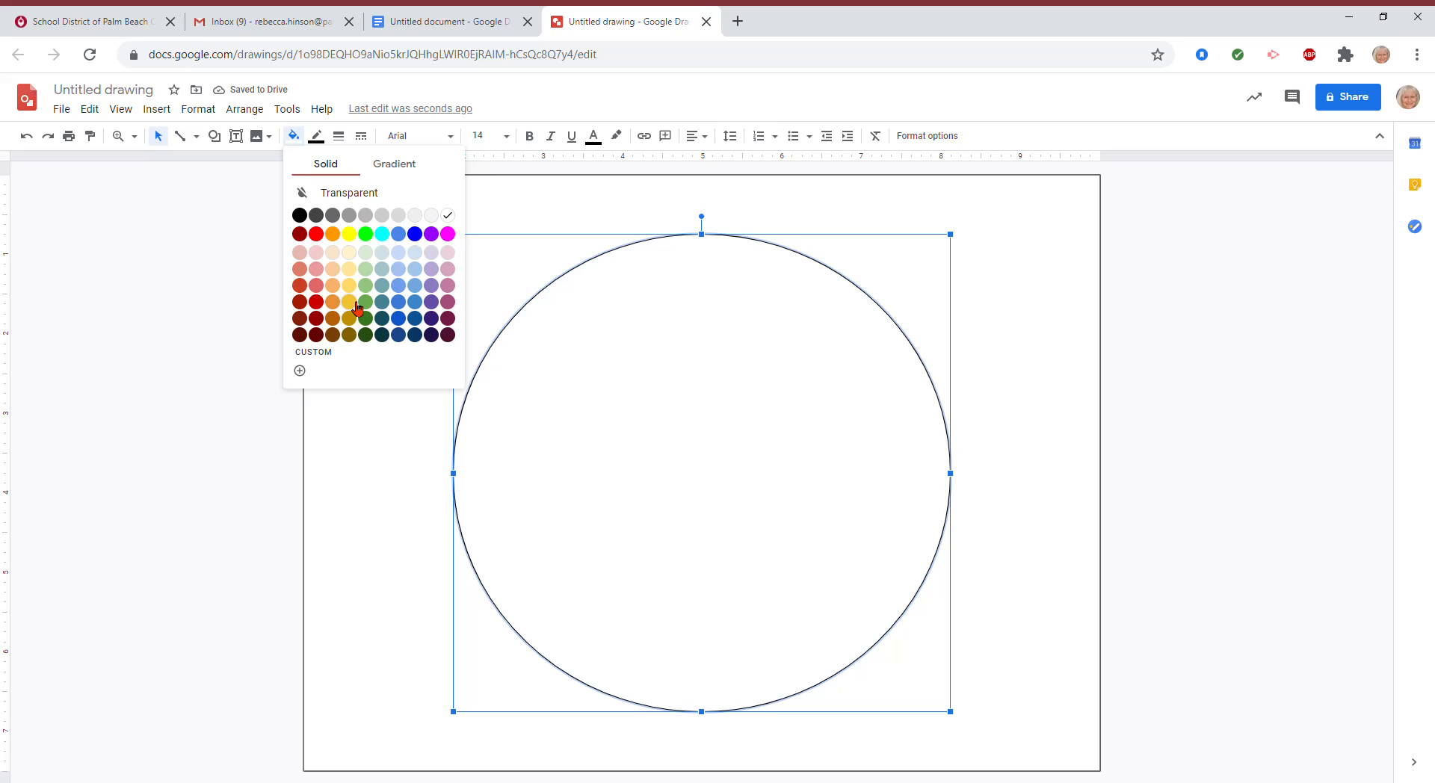
{"action": "left_click", "coordinate": [350, 285]}
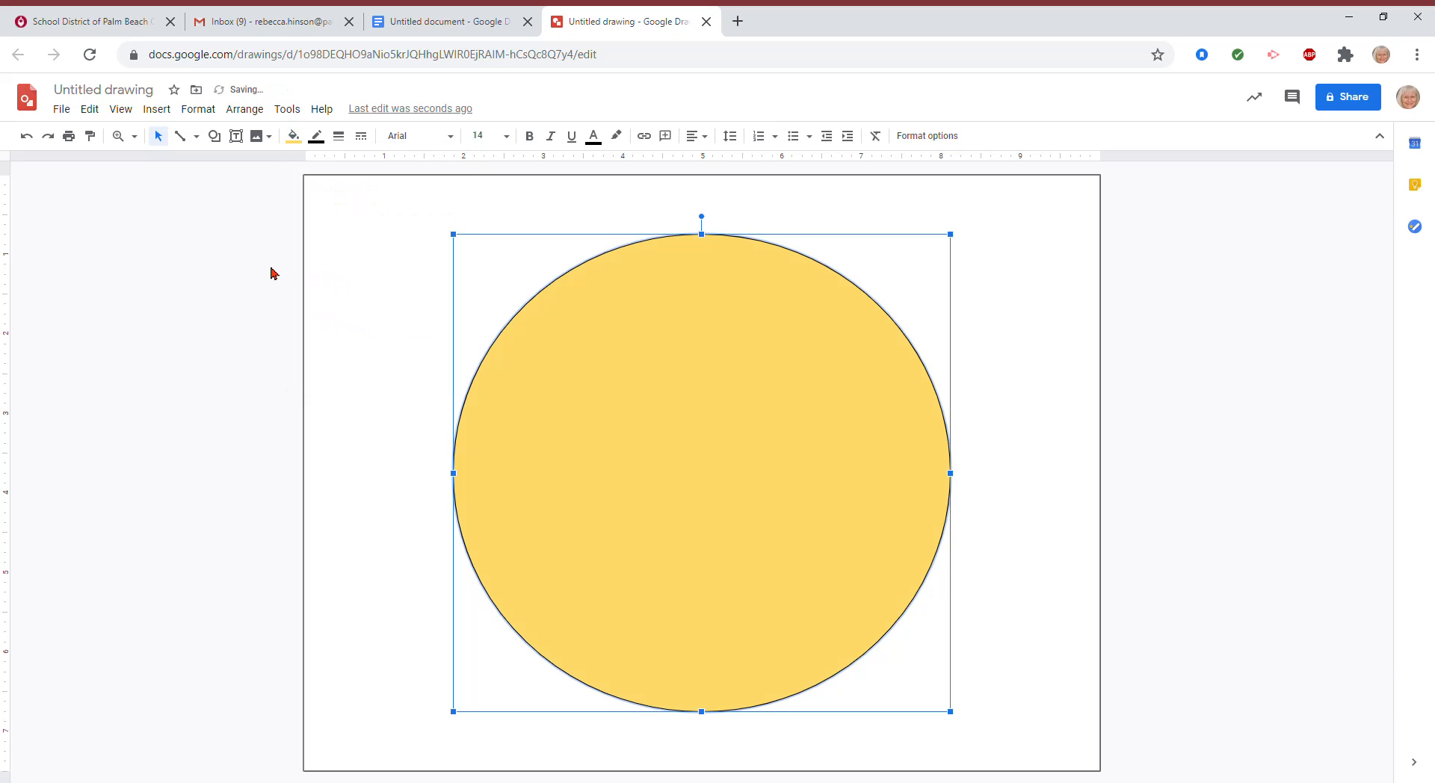
{"action": "left_click", "coordinate": [236, 266]}
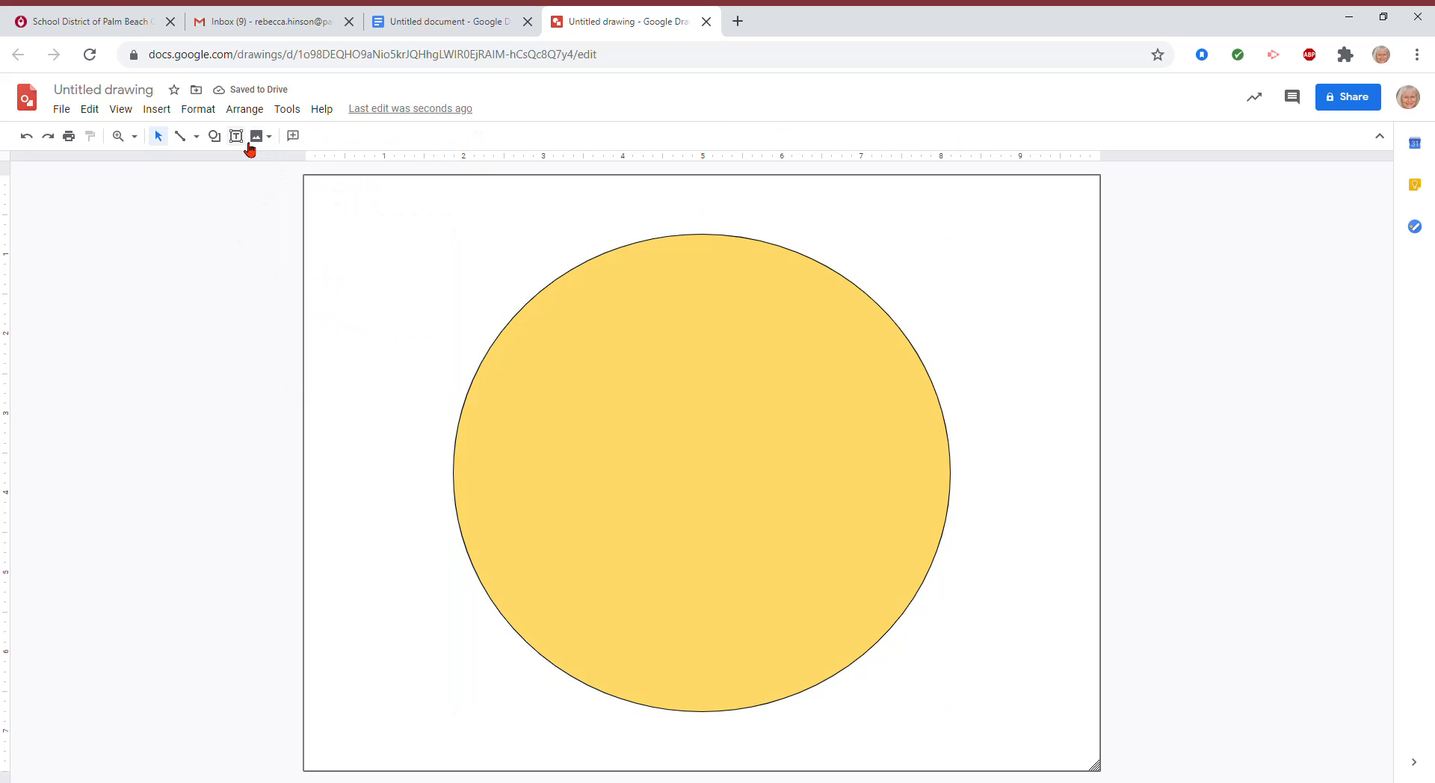
Step: Draw an oval inside the yellow circle and stretch it up, left and right to leave a thin rim
{"action": "left_click", "coordinate": [215, 136]}
{"action": "mouse_move", "coordinate": [258, 169]}
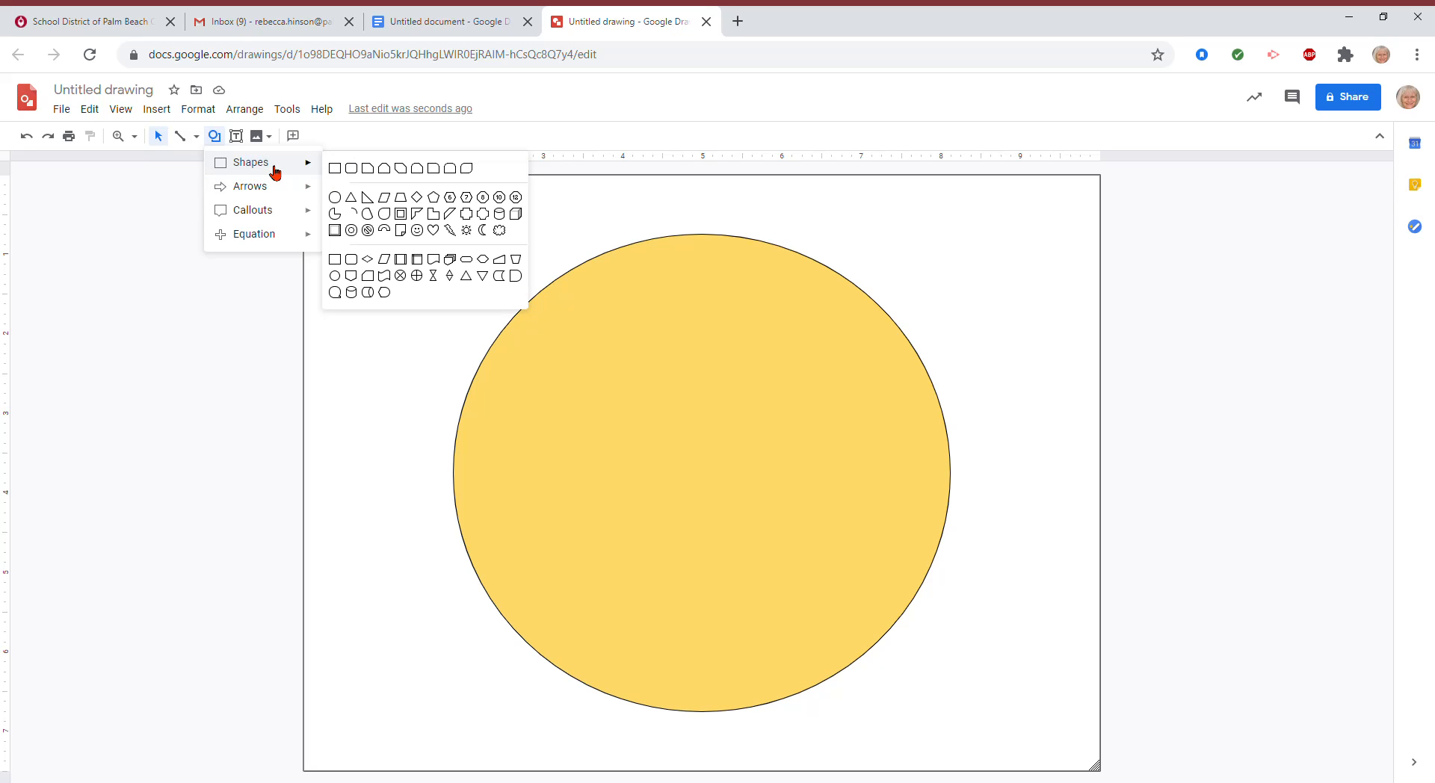
{"action": "left_click", "coordinate": [335, 197]}
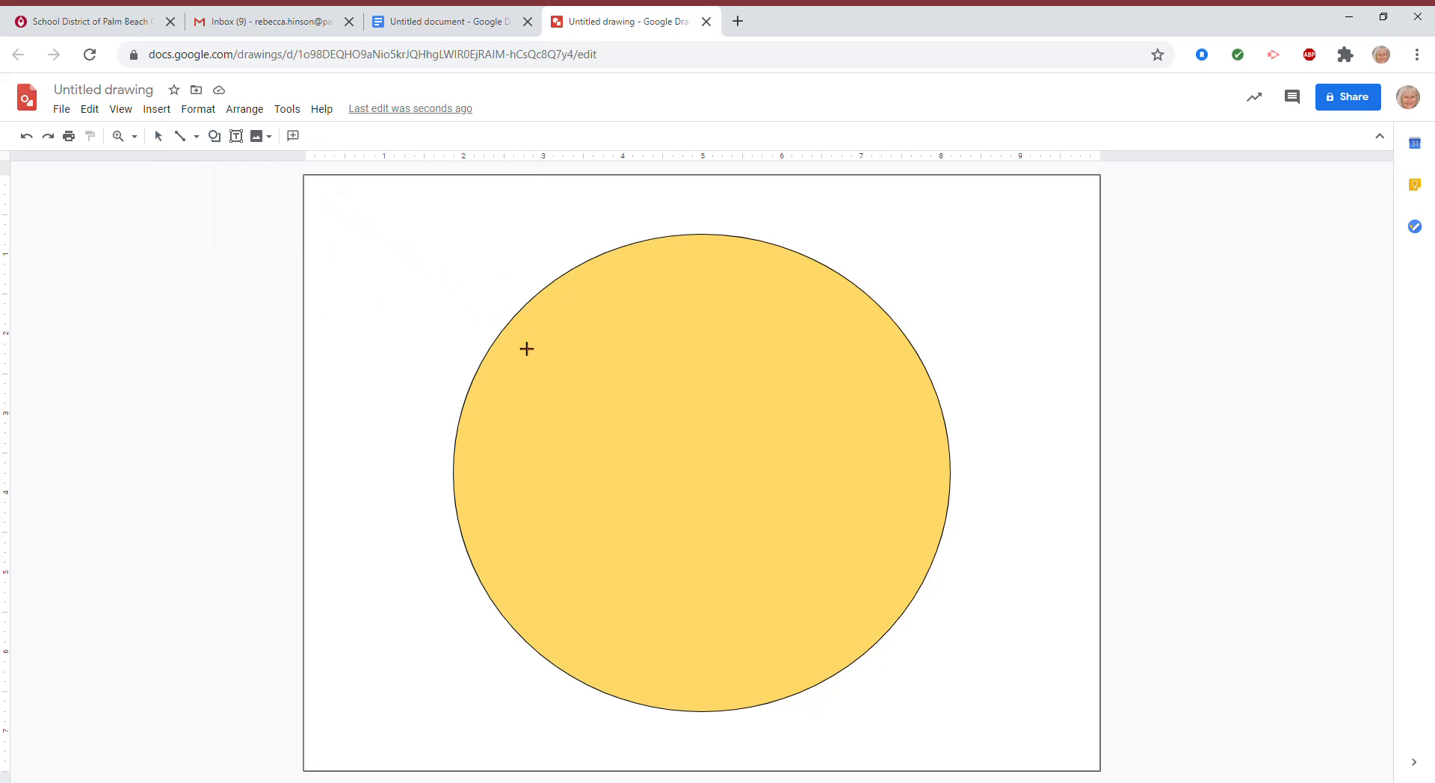
{"action": "left_click_drag", "start_coordinate": [515, 338], "coordinate": [910, 697]}
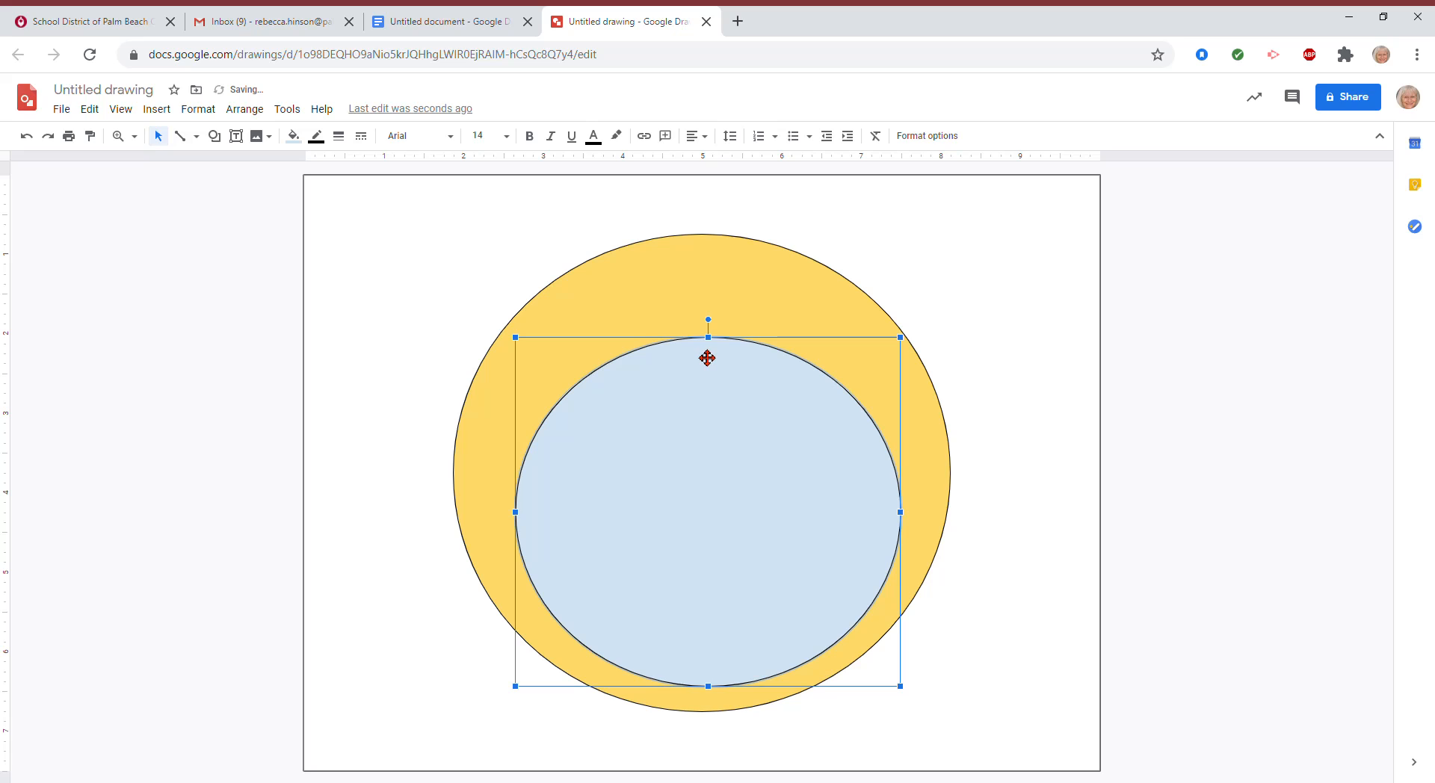
{"action": "left_click_drag", "start_coordinate": [707, 337], "coordinate": [688, 260]}
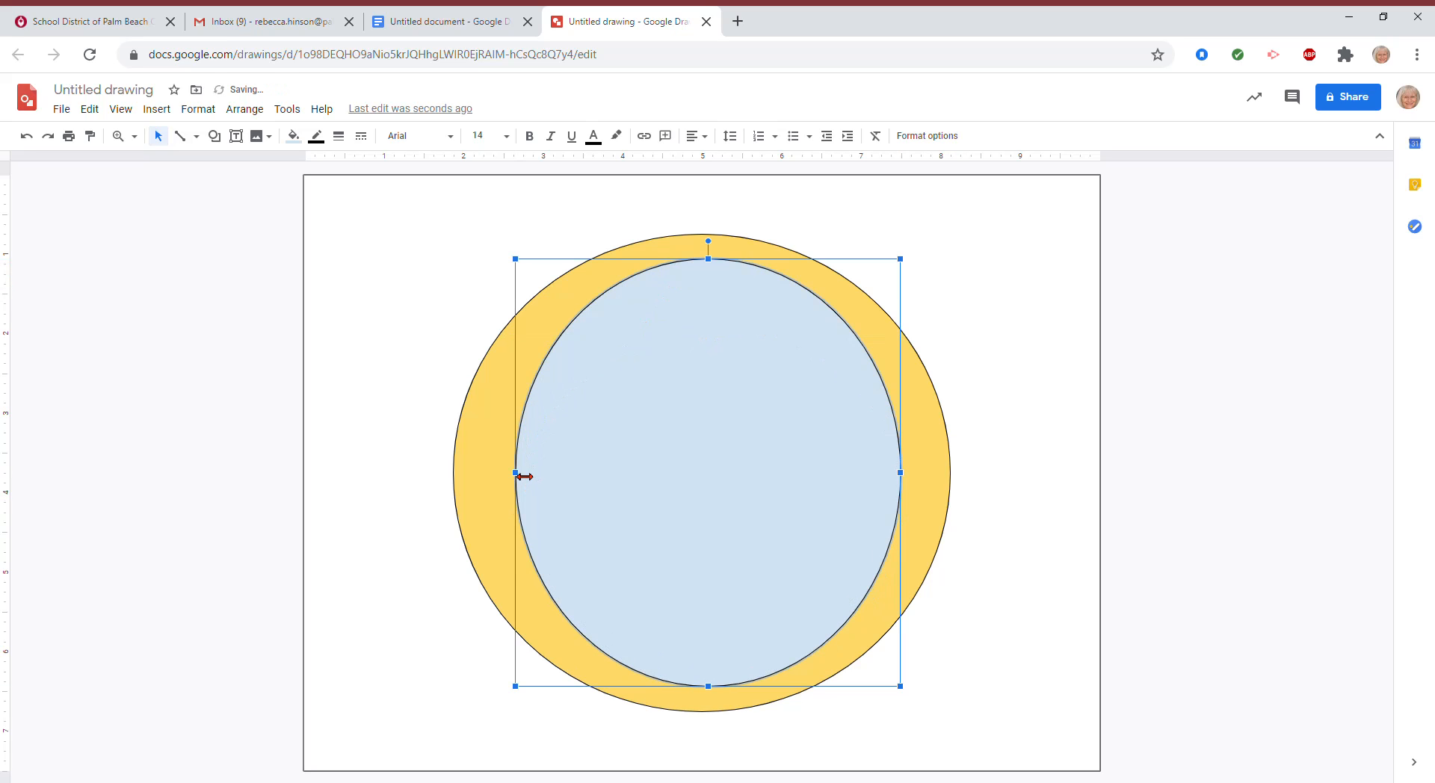
{"action": "left_click_drag", "start_coordinate": [516, 474], "coordinate": [492, 477]}
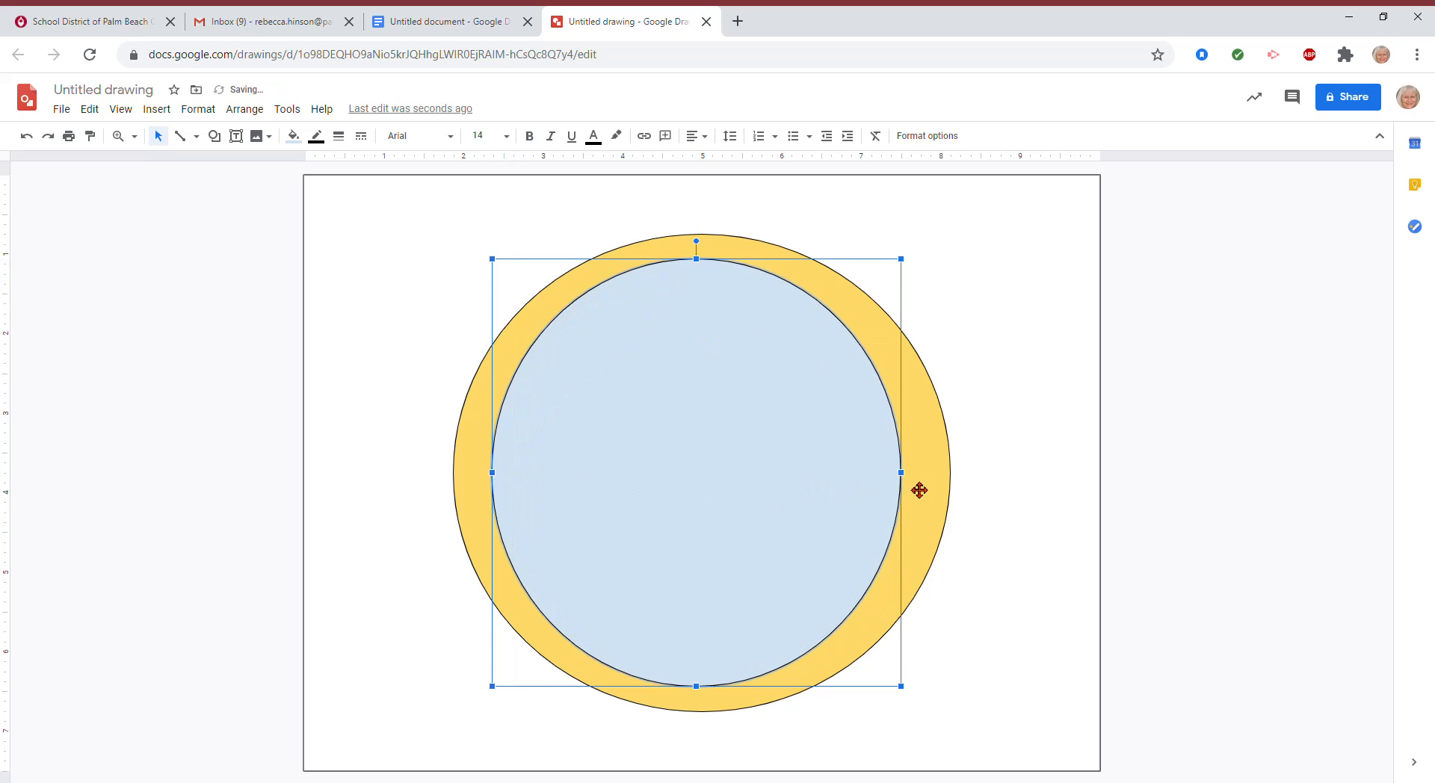
{"action": "left_click_drag", "start_coordinate": [909, 476], "coordinate": [935, 475]}
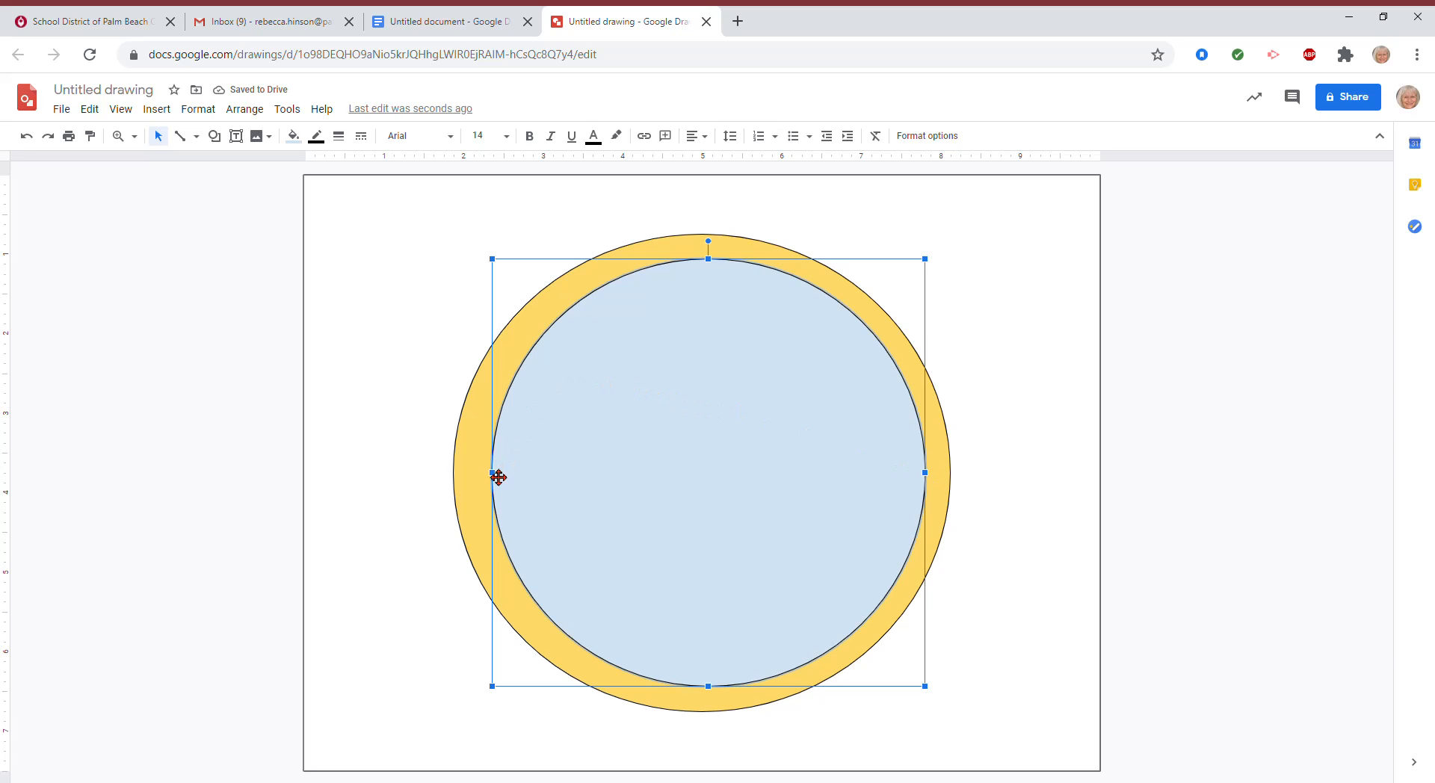
{"action": "left_click_drag", "start_coordinate": [499, 477], "coordinate": [486, 475]}
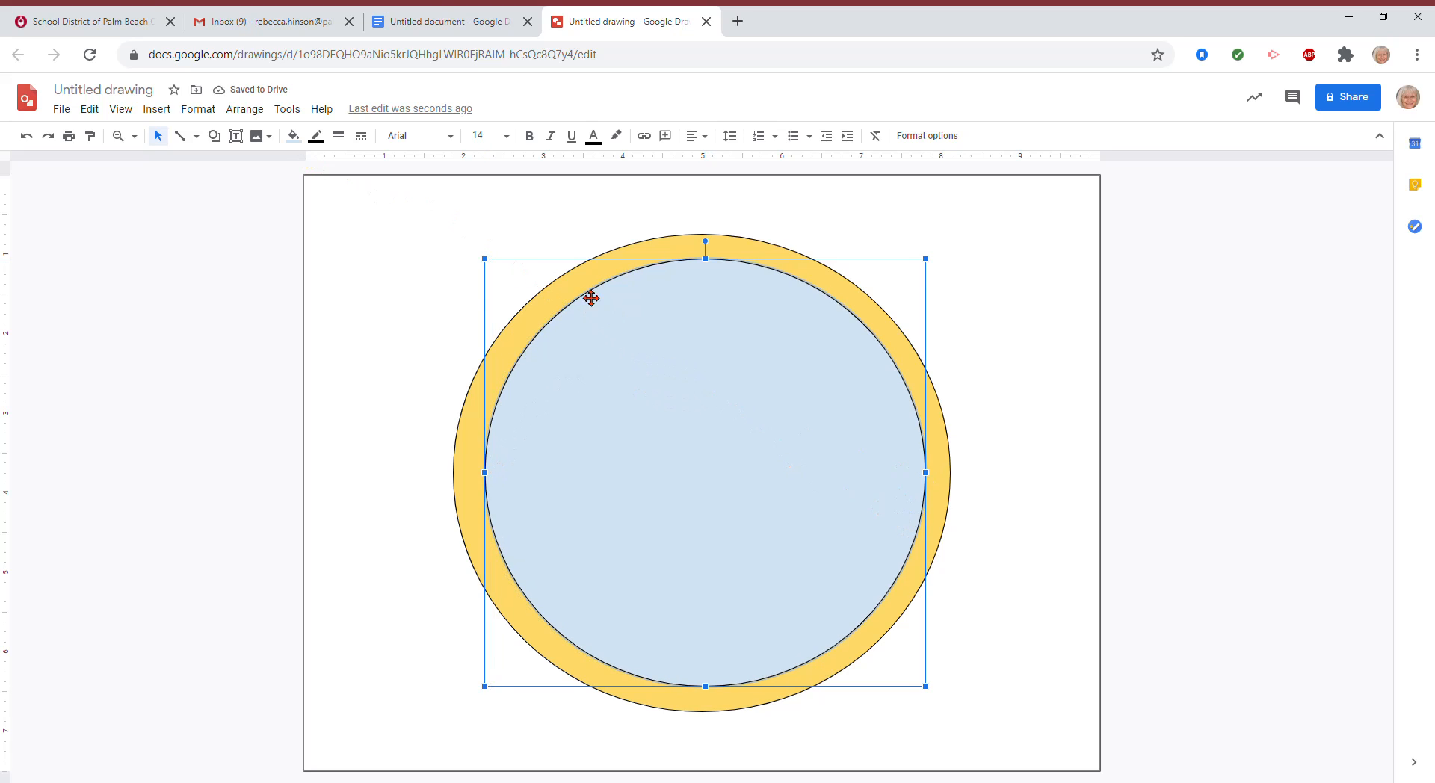
Step: Fill the outer circle orange to form the rim
{"action": "left_click", "coordinate": [399, 307]}
{"action": "left_click", "coordinate": [579, 288]}
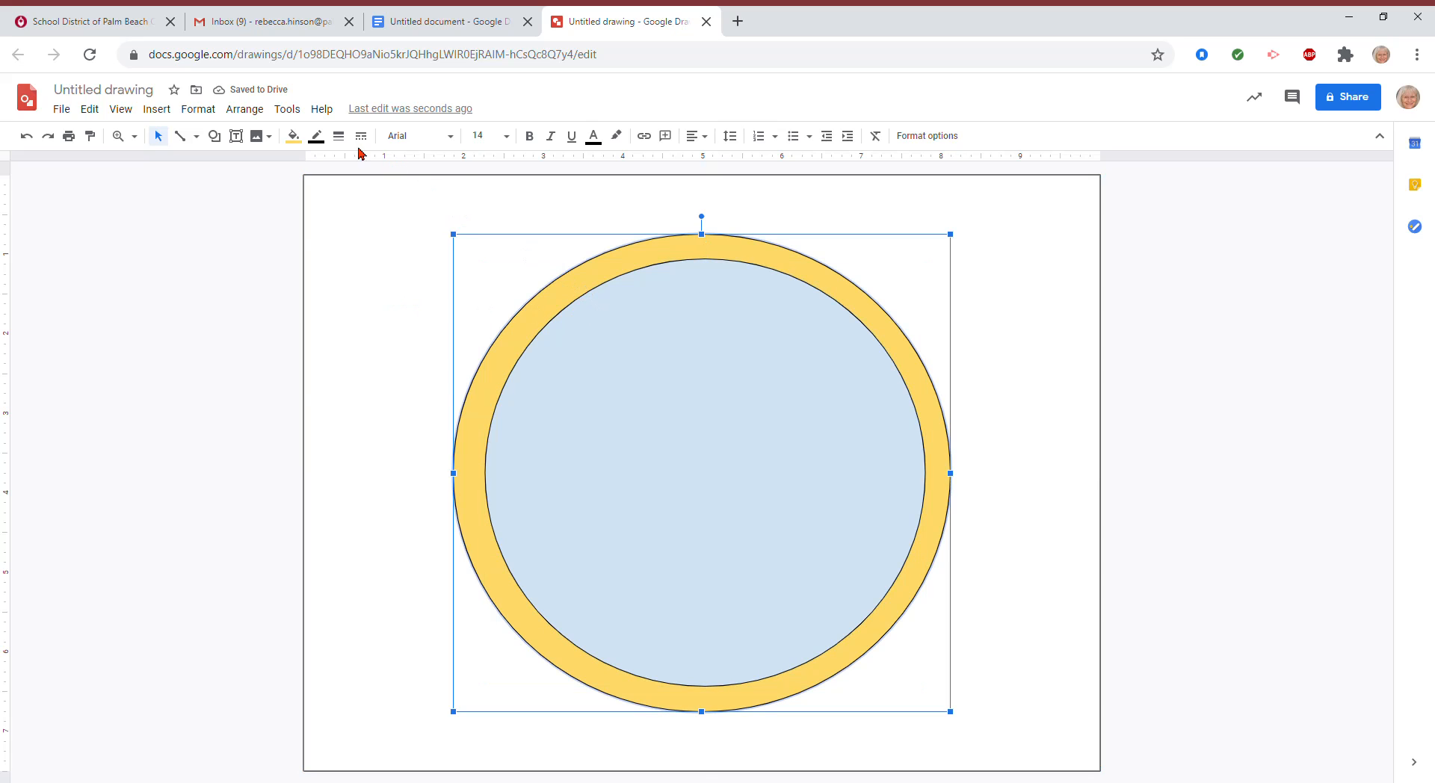
{"action": "left_click", "coordinate": [299, 138]}
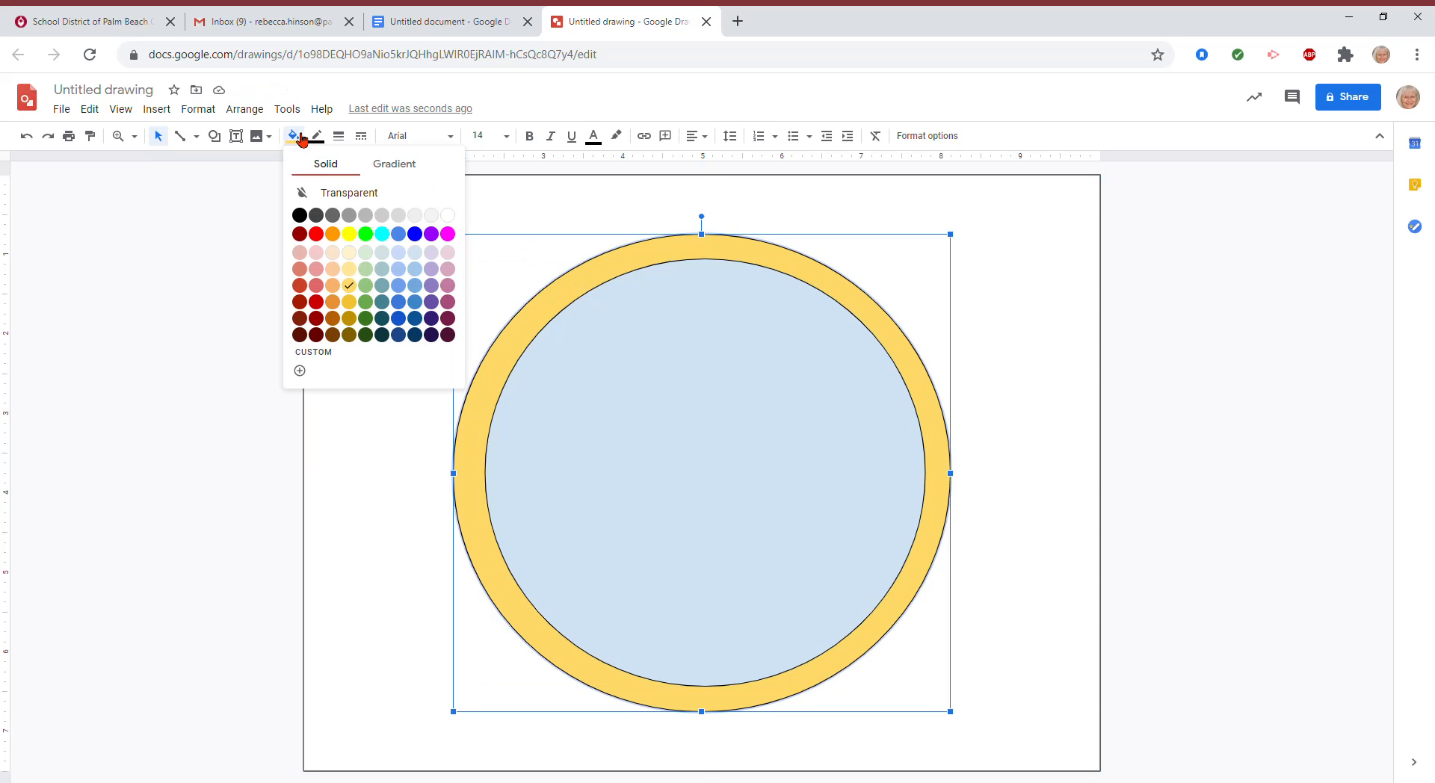
{"action": "left_click", "coordinate": [334, 301]}
Step: Fill the inner circle golden yellow and deselect it
{"action": "left_click", "coordinate": [628, 397]}
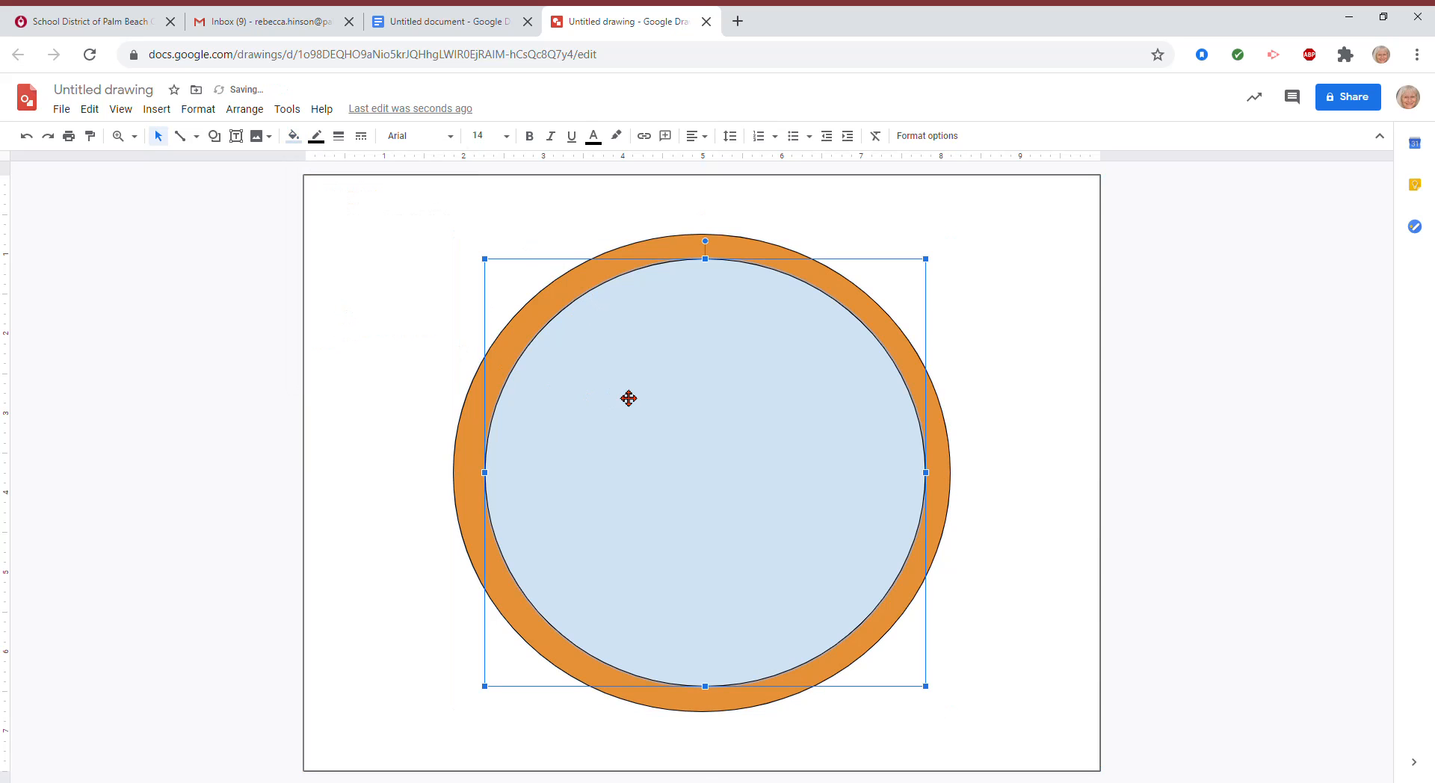
{"action": "left_click", "coordinate": [294, 137]}
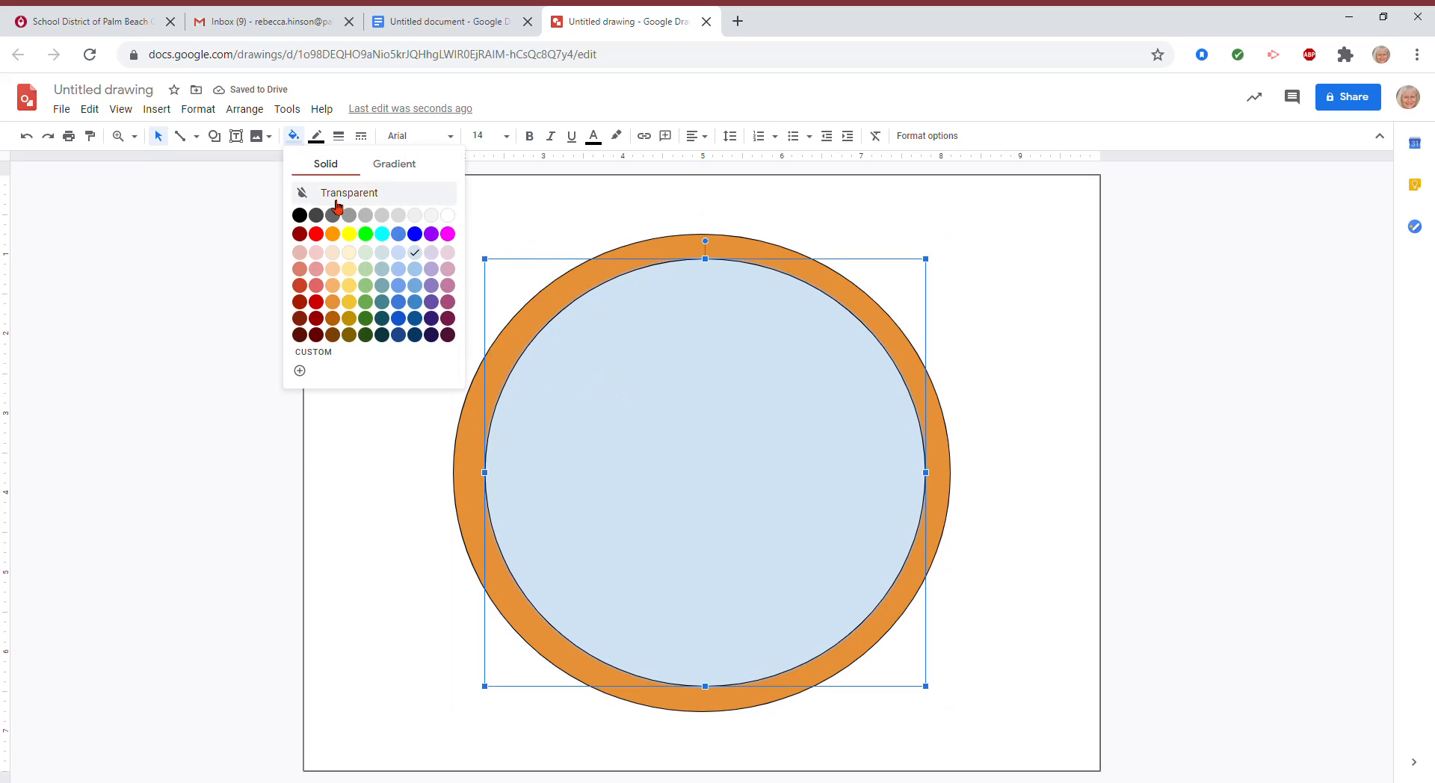
{"action": "left_click", "coordinate": [349, 302]}
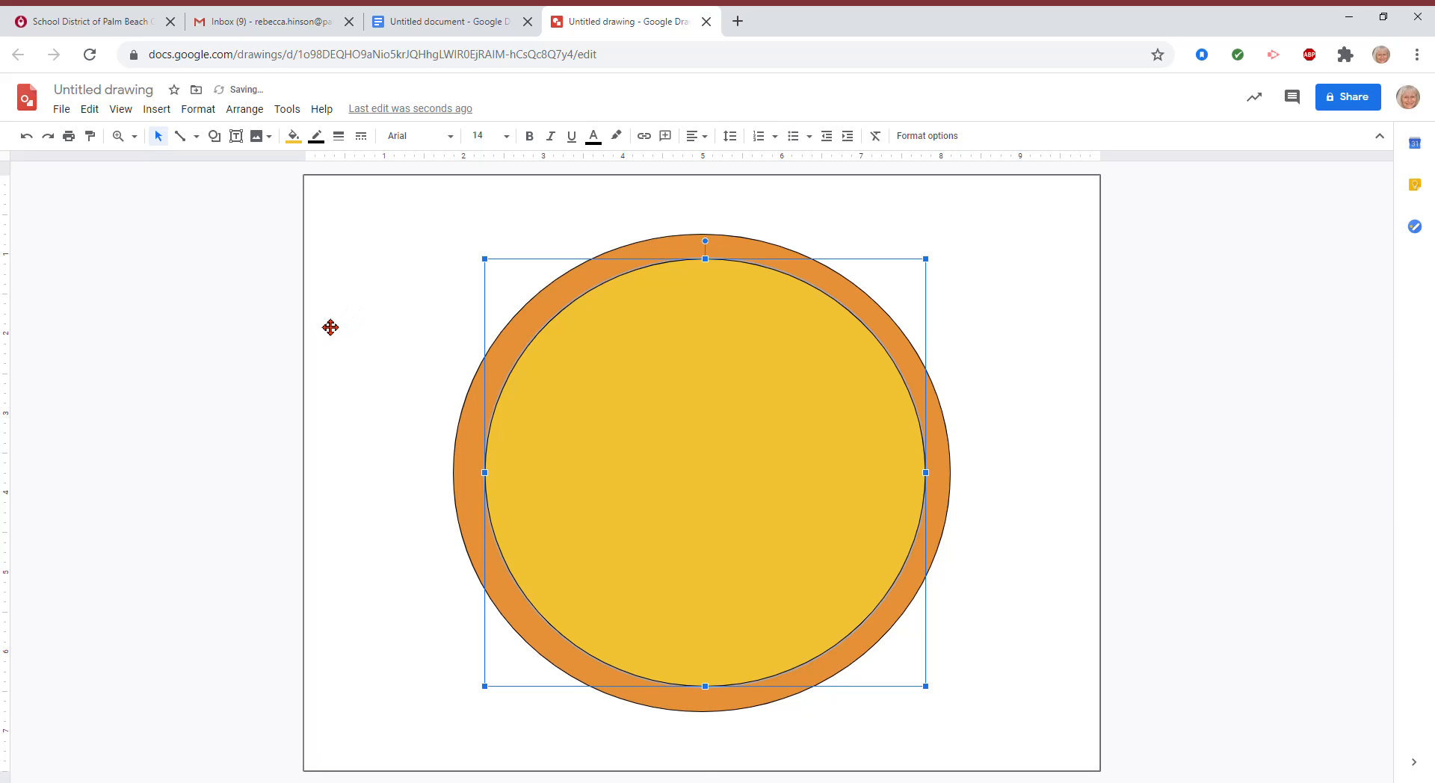
{"action": "left_click", "coordinate": [362, 301]}
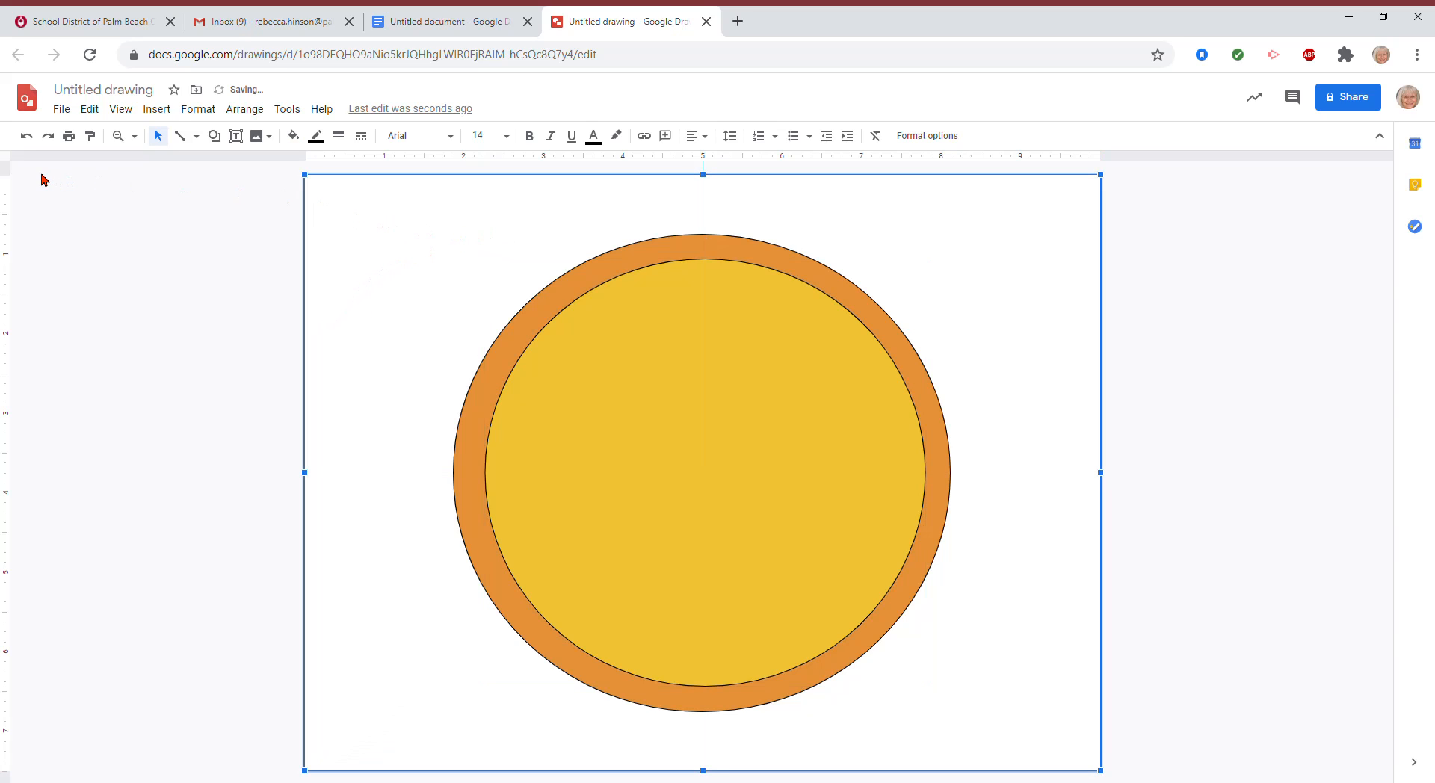
Step: Draw a small tall oval as the left eye and fill it orange
{"action": "left_click", "coordinate": [215, 135]}
{"action": "mouse_move", "coordinate": [252, 167]}
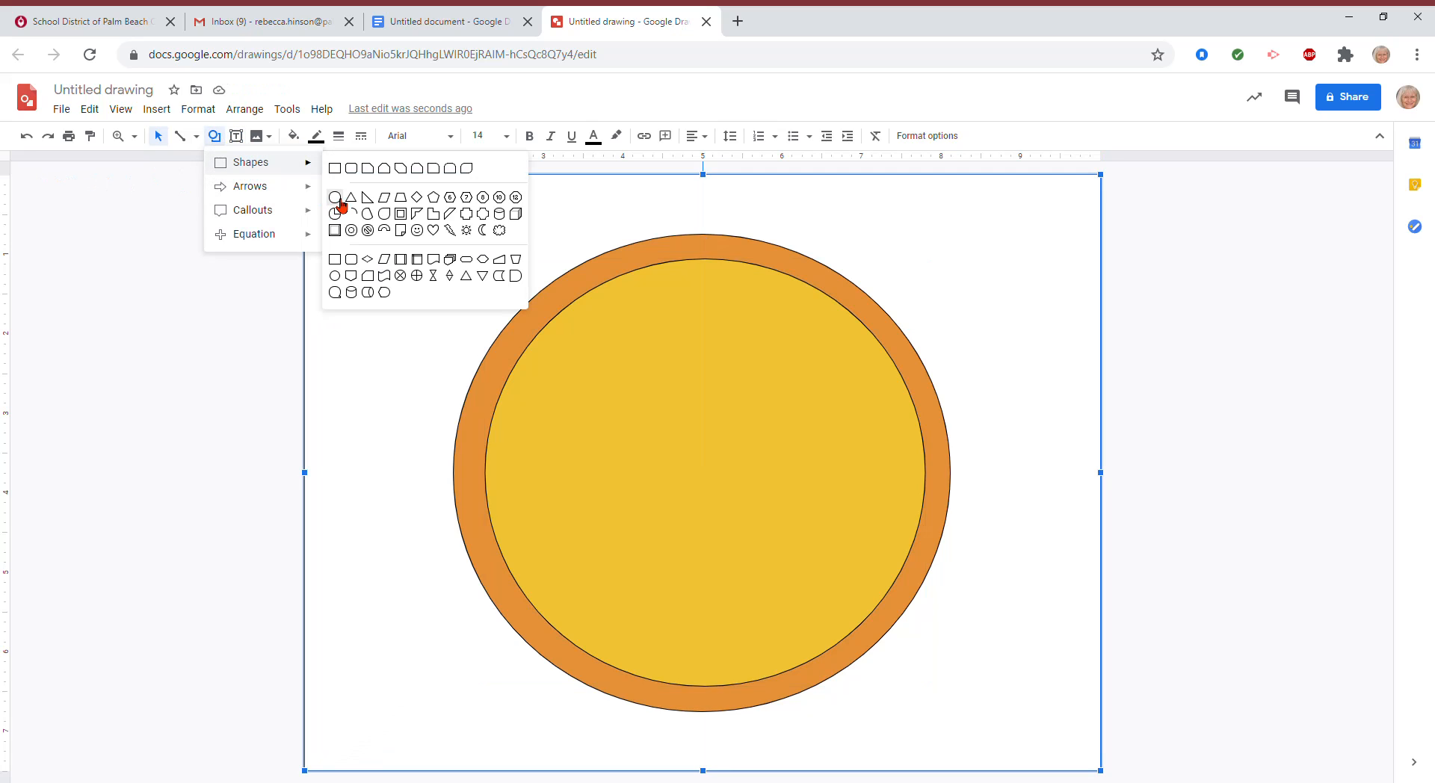
{"action": "left_click", "coordinate": [338, 203]}
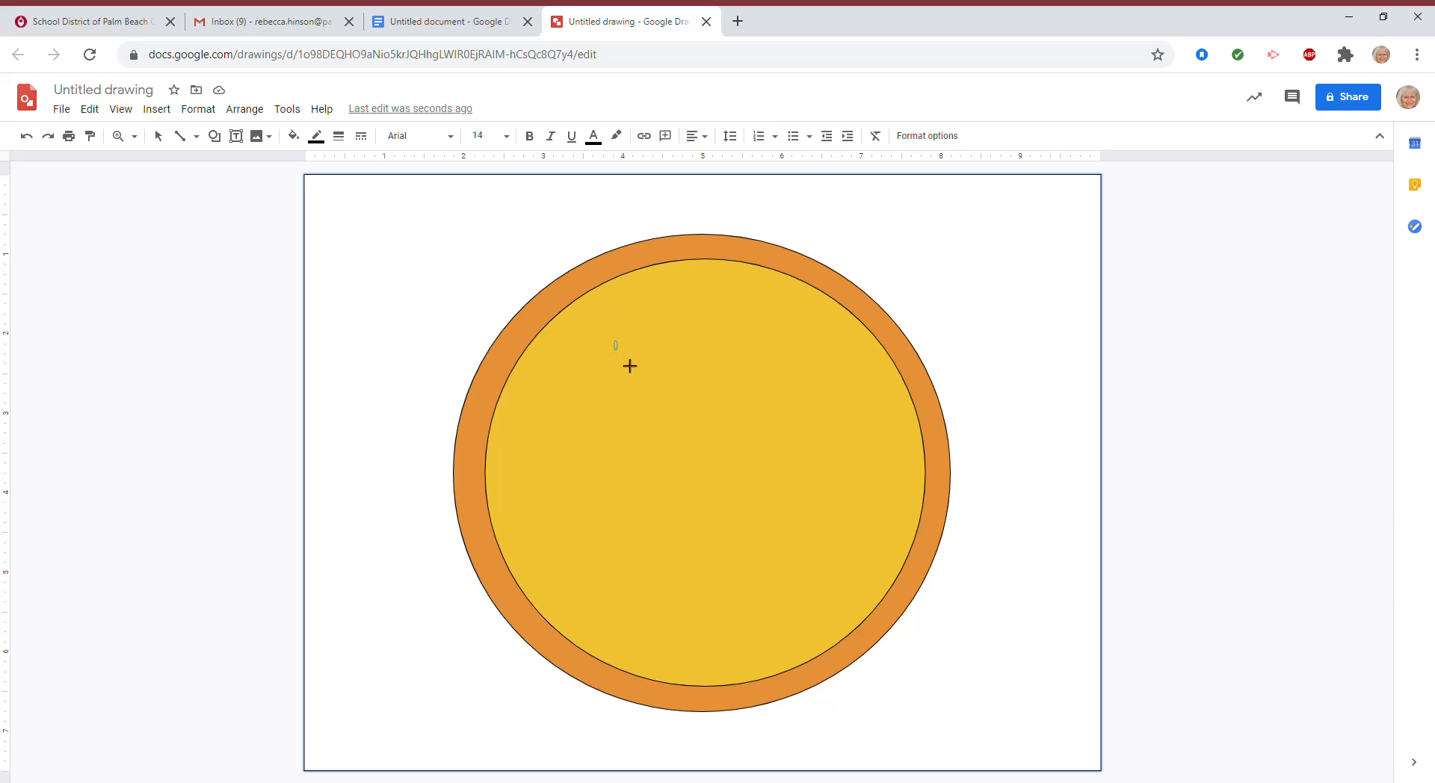
{"action": "left_click_drag", "start_coordinate": [630, 366], "coordinate": [666, 449]}
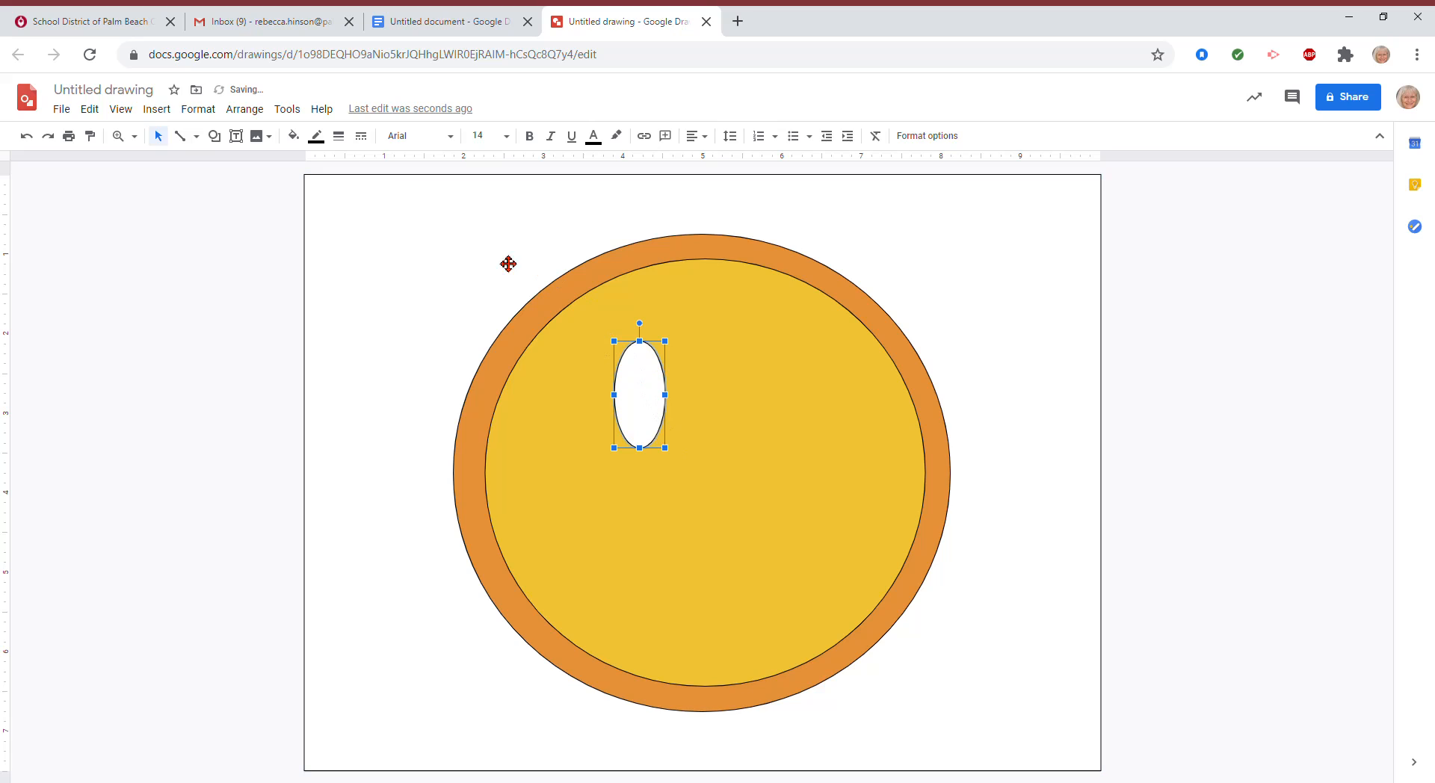
{"action": "left_click", "coordinate": [294, 136]}
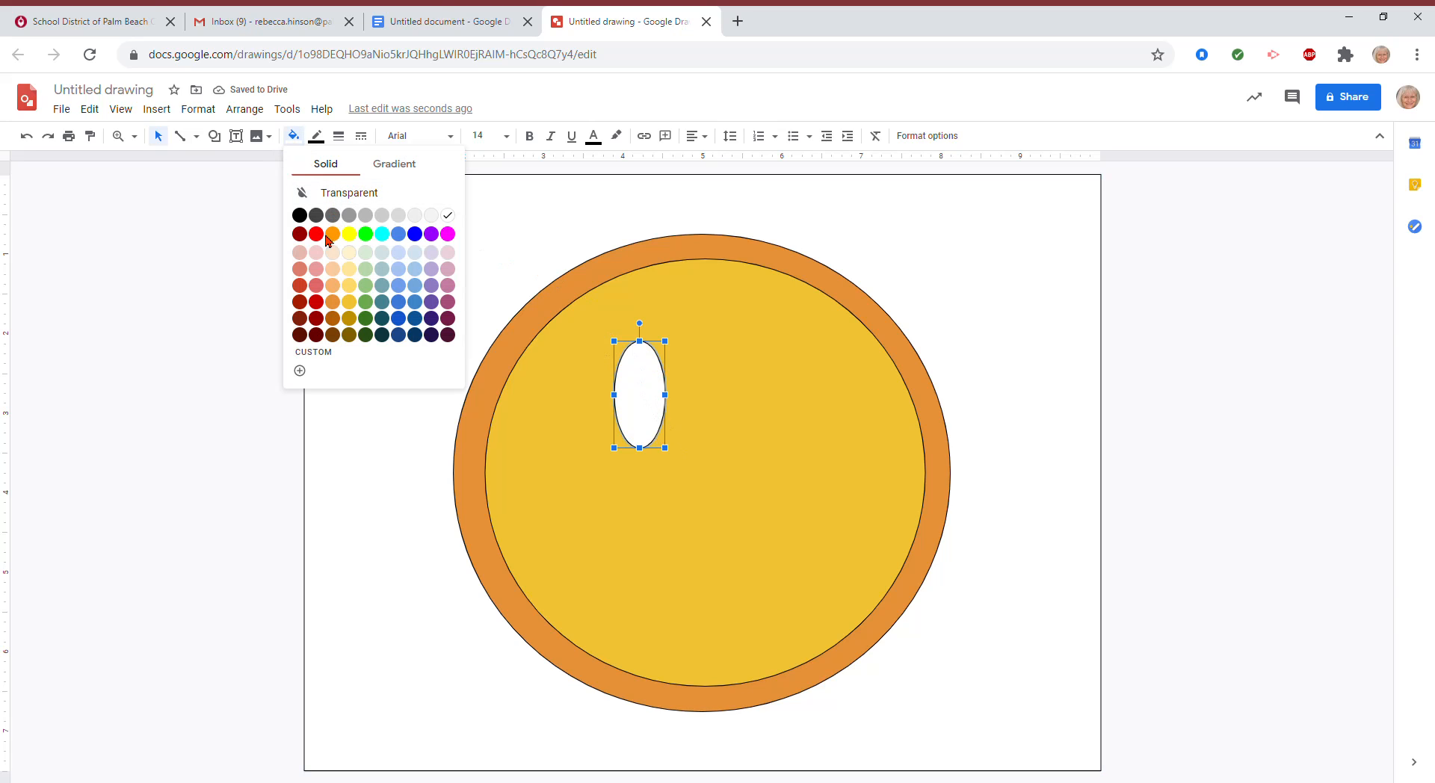
{"action": "left_click", "coordinate": [336, 307]}
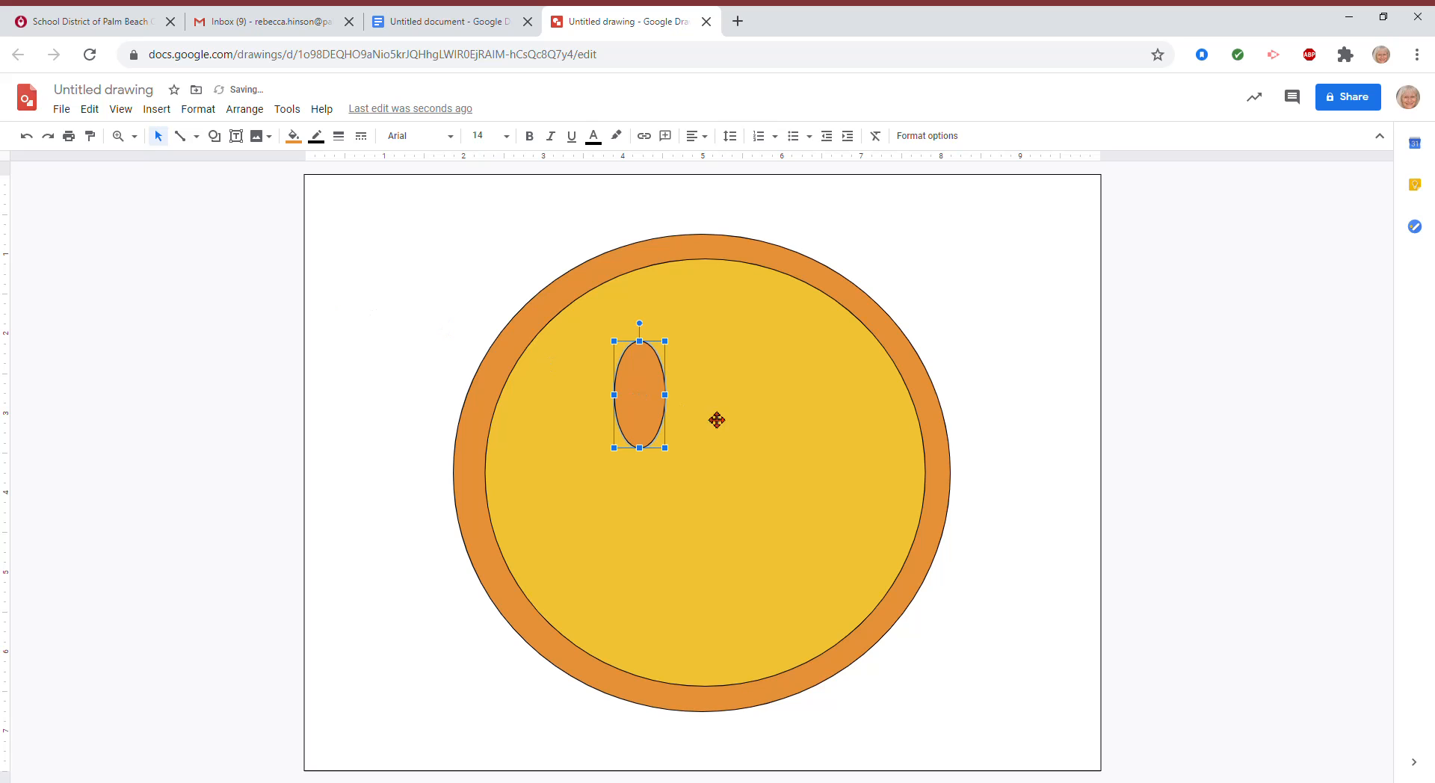
Step: Copy and paste the eye, undo an accidental move, and place the copy to the right
{"action": "right_click", "coordinate": [639, 409]}
{"action": "left_click", "coordinate": [676, 411]}
{"action": "right_click", "coordinate": [731, 369]}
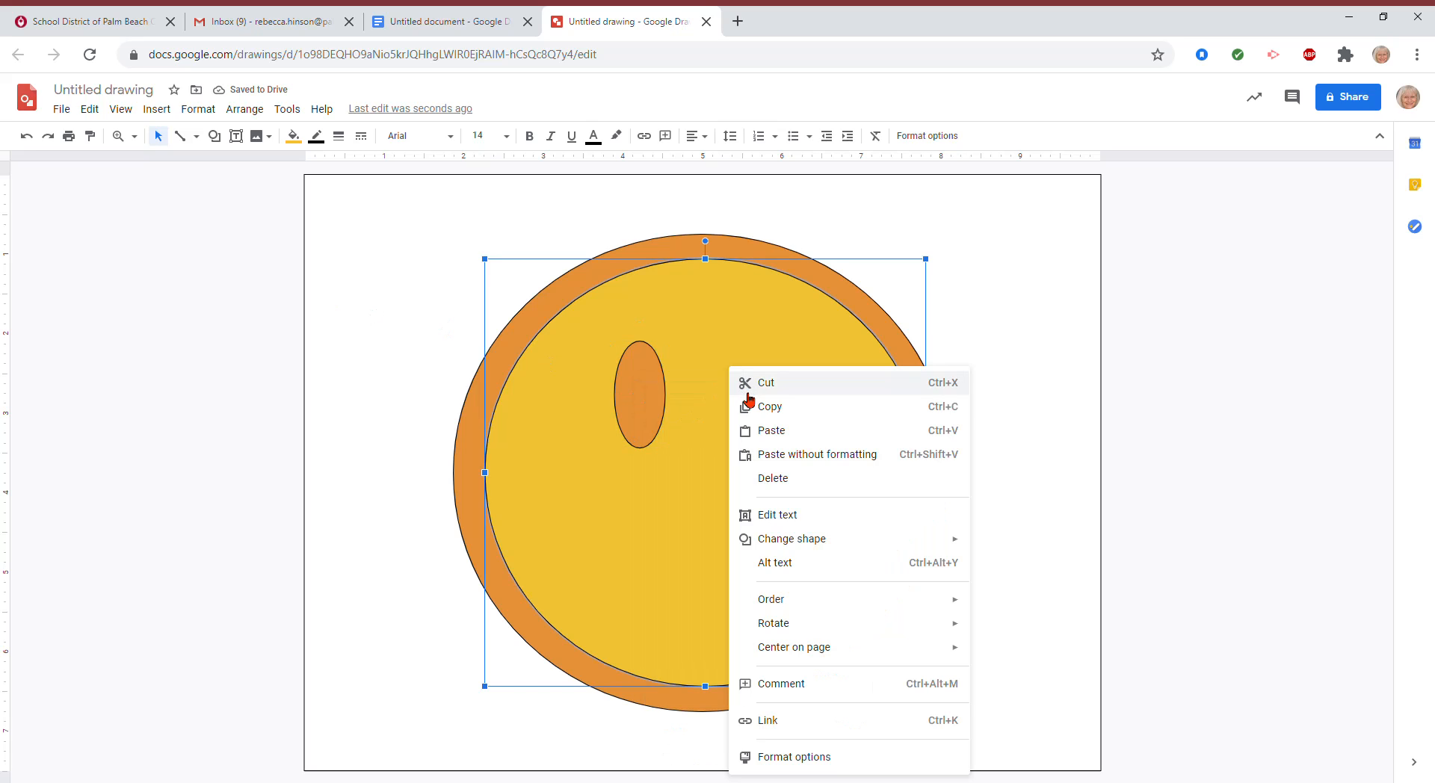
{"action": "left_click", "coordinate": [777, 431]}
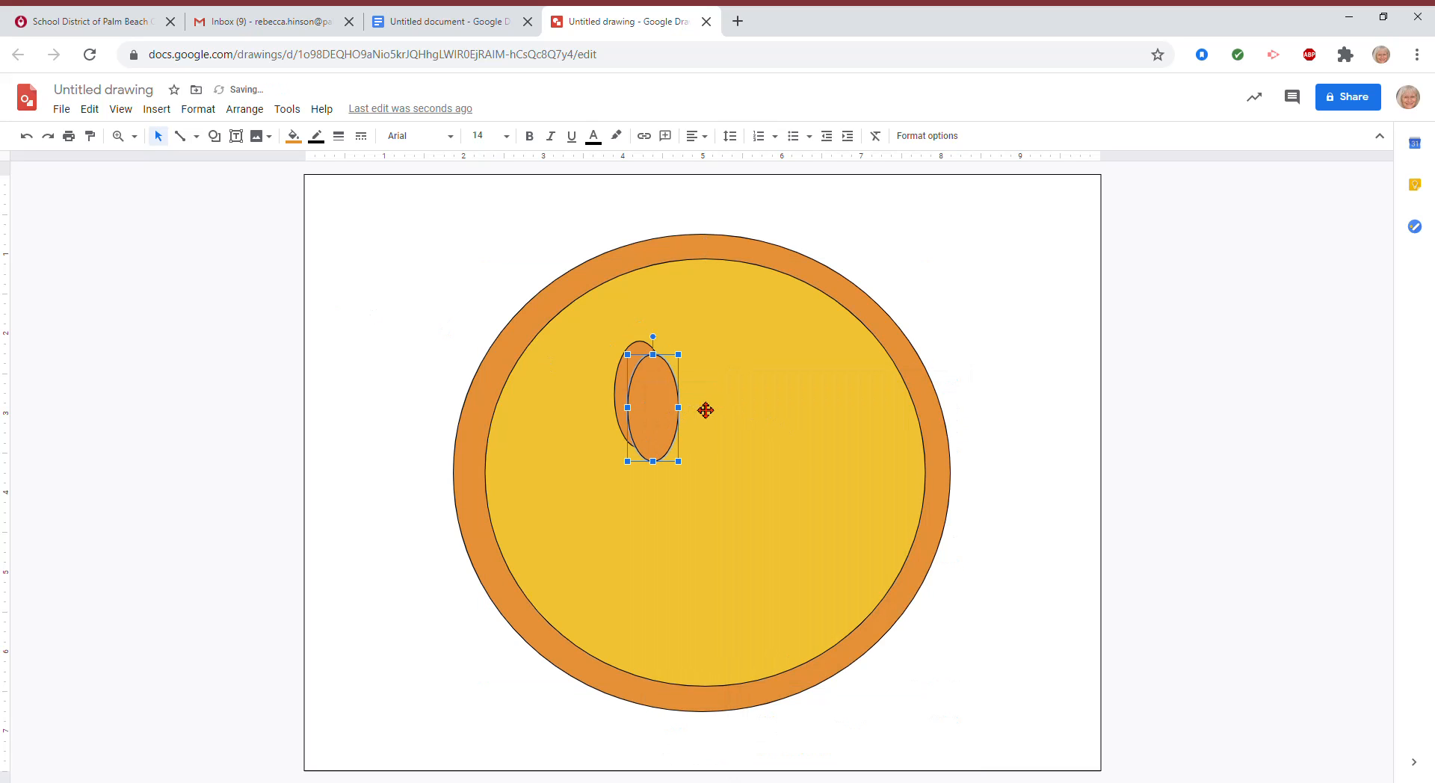
{"action": "left_click_drag", "start_coordinate": [705, 410], "coordinate": [711, 410]}
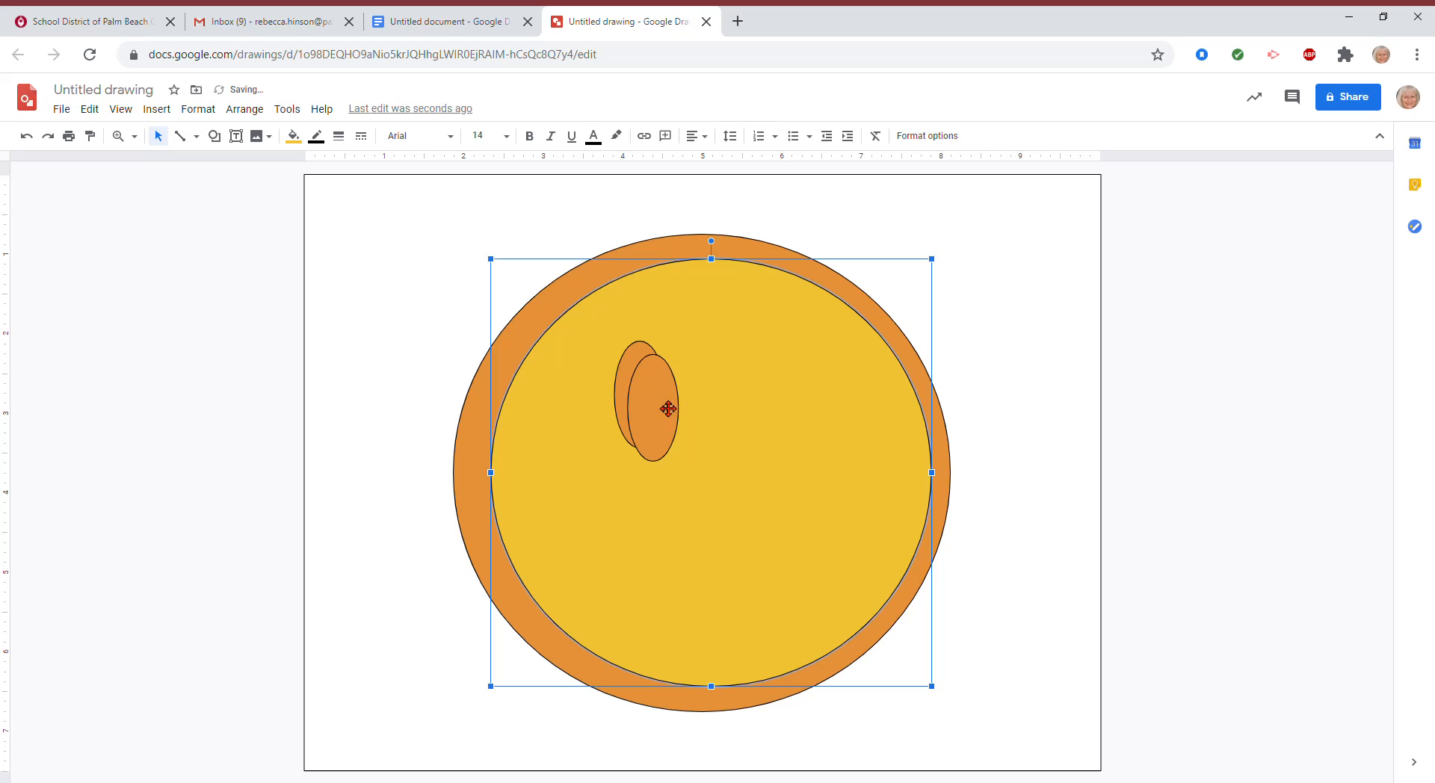
{"action": "left_click", "coordinate": [90, 108]}
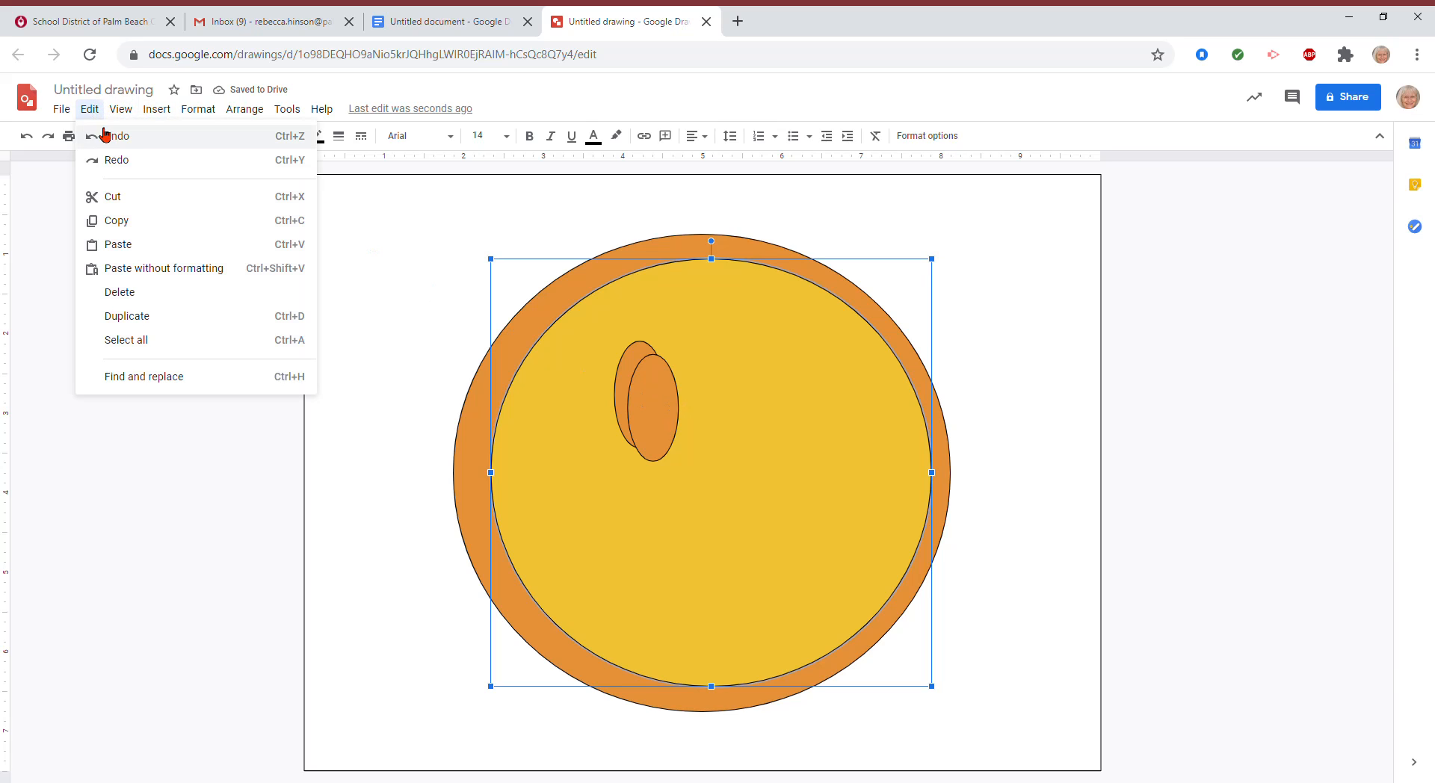
{"action": "left_click", "coordinate": [104, 135]}
{"action": "left_click_drag", "start_coordinate": [651, 398], "coordinate": [736, 385]}
{"action": "left_click", "coordinate": [629, 491]}
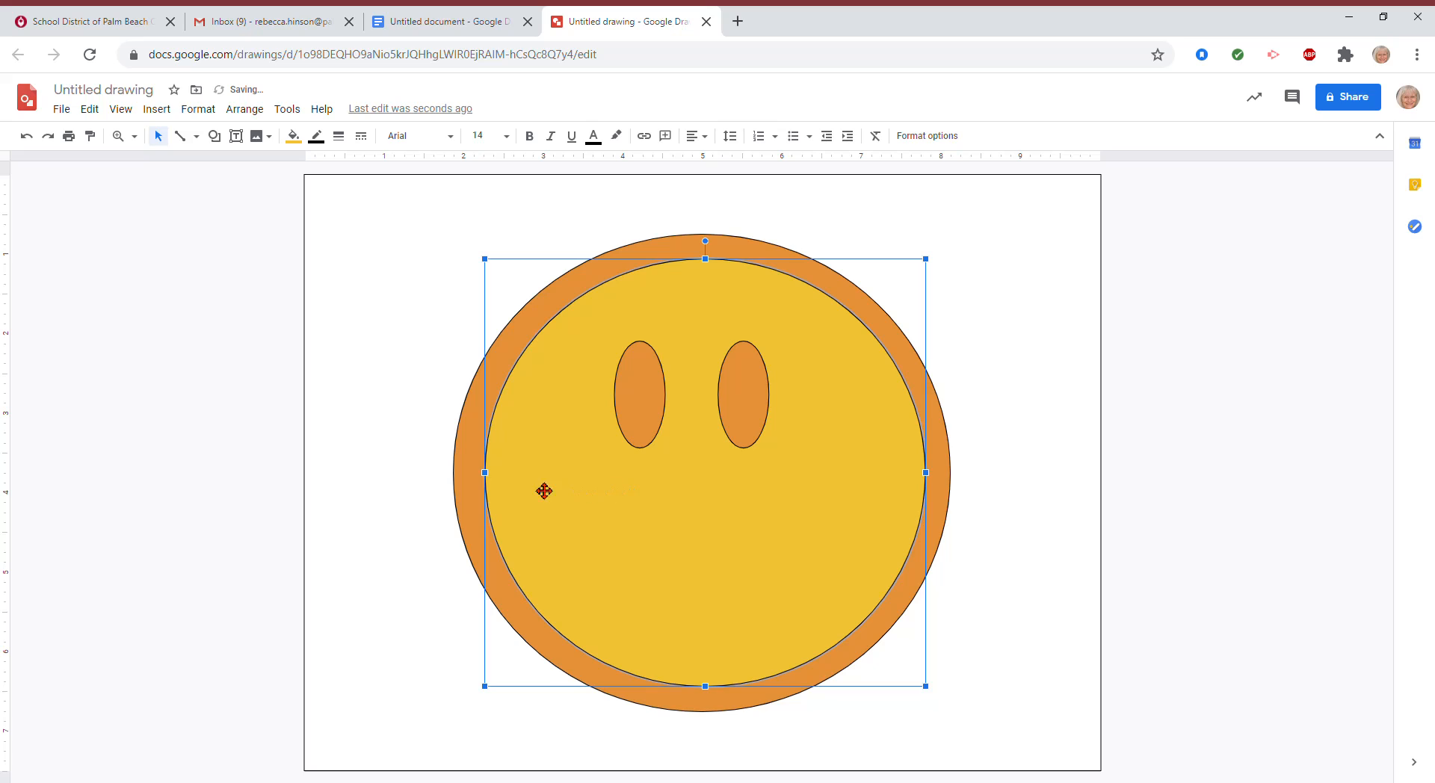
Step: Add a vertical guide at the centre of the page
{"action": "left_click", "coordinate": [368, 335]}
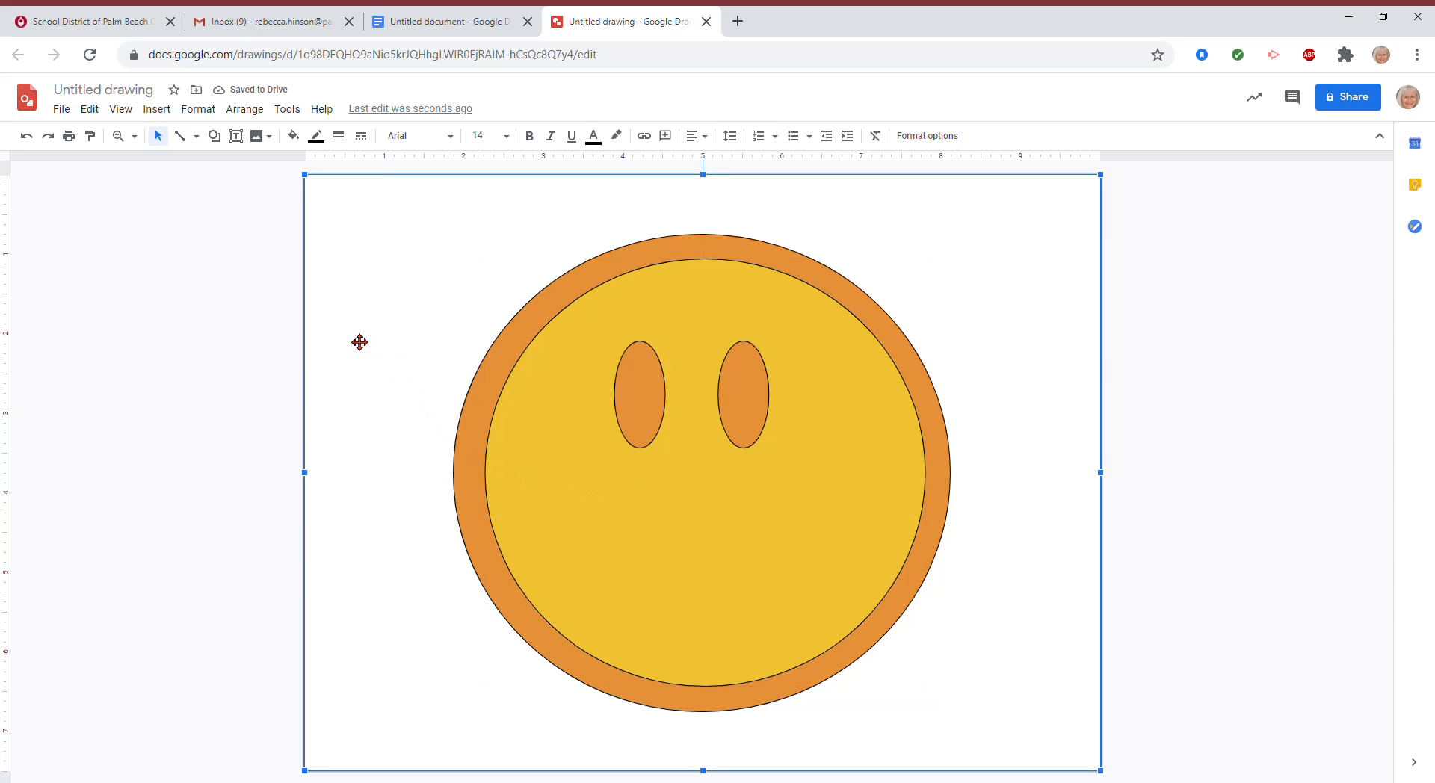
{"action": "left_click", "coordinate": [748, 403]}
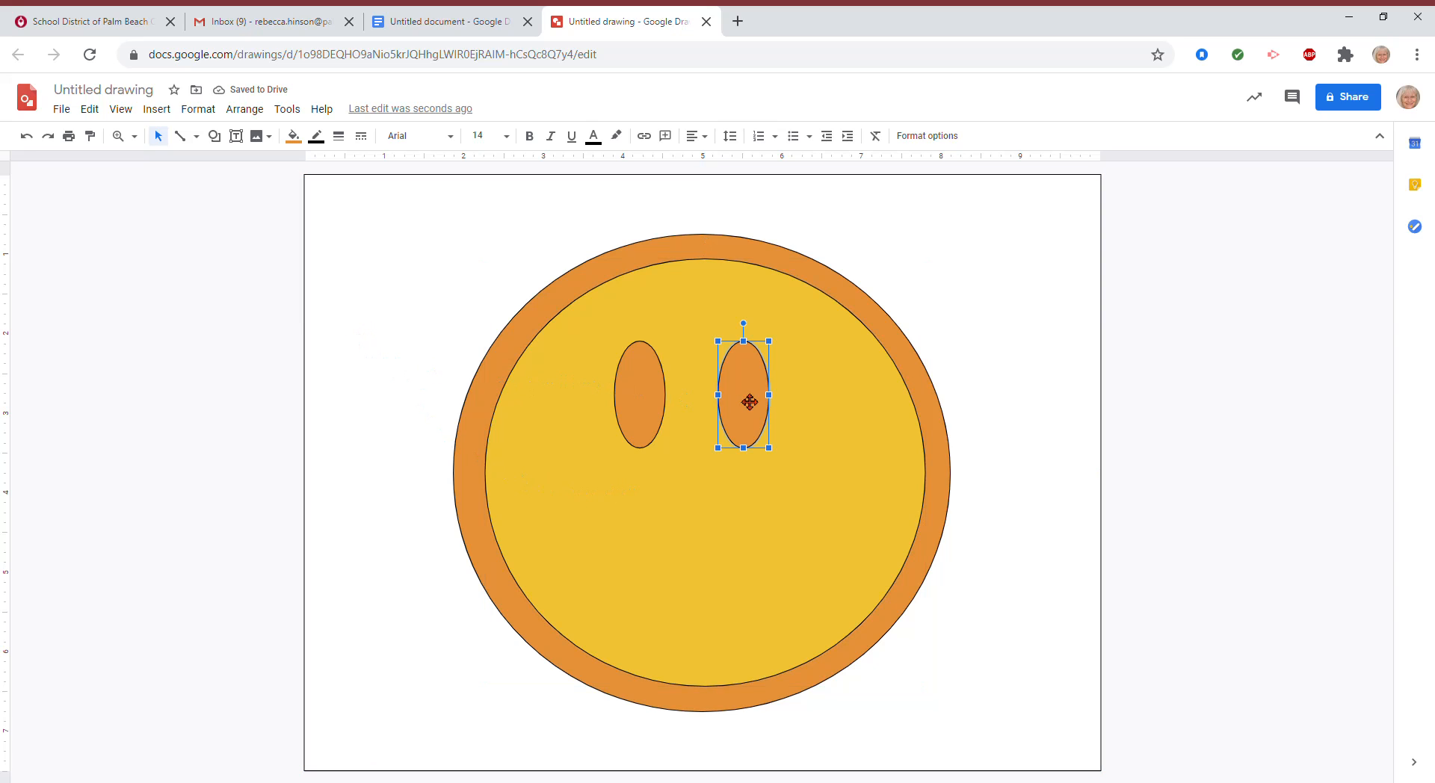
{"action": "left_click", "coordinate": [708, 538]}
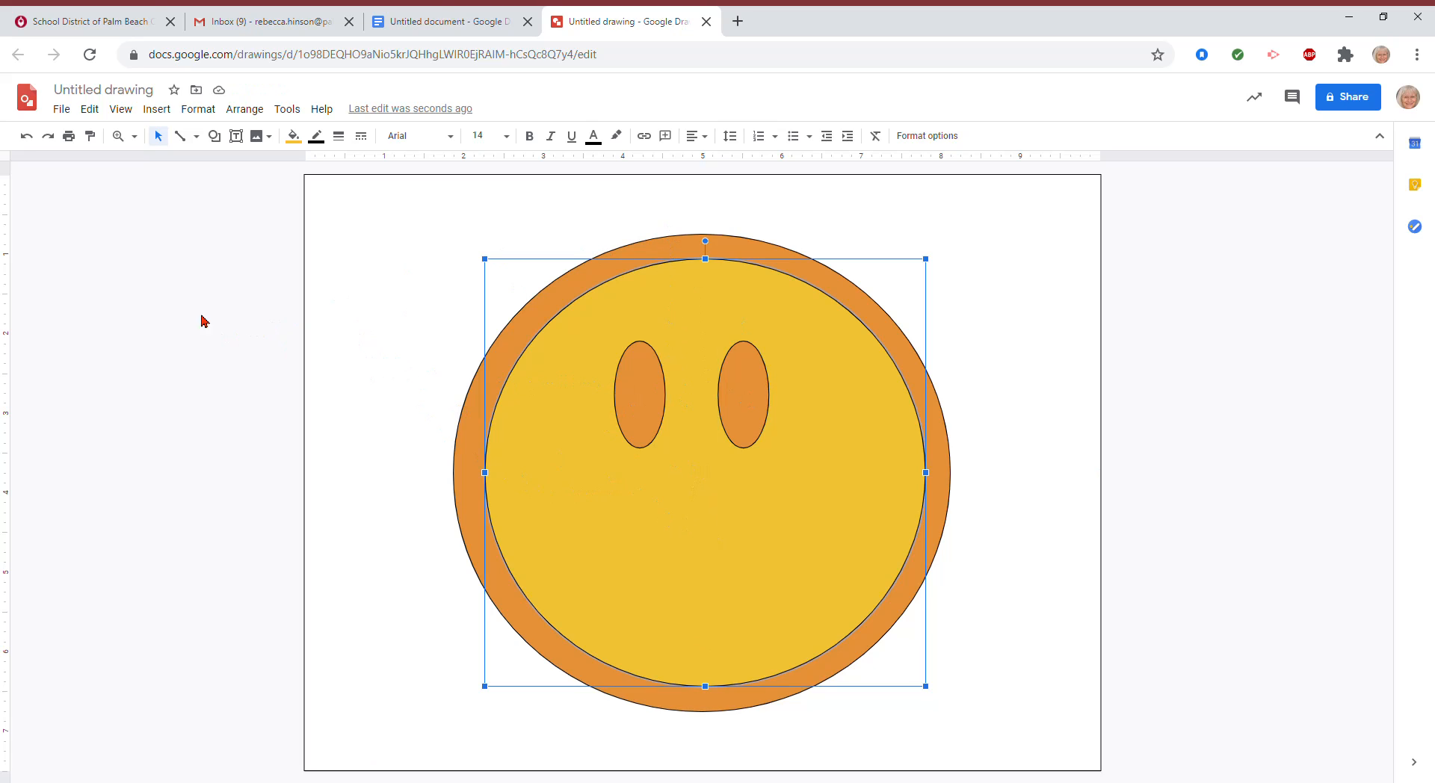
{"action": "left_click_drag", "start_coordinate": [6, 284], "coordinate": [704, 430]}
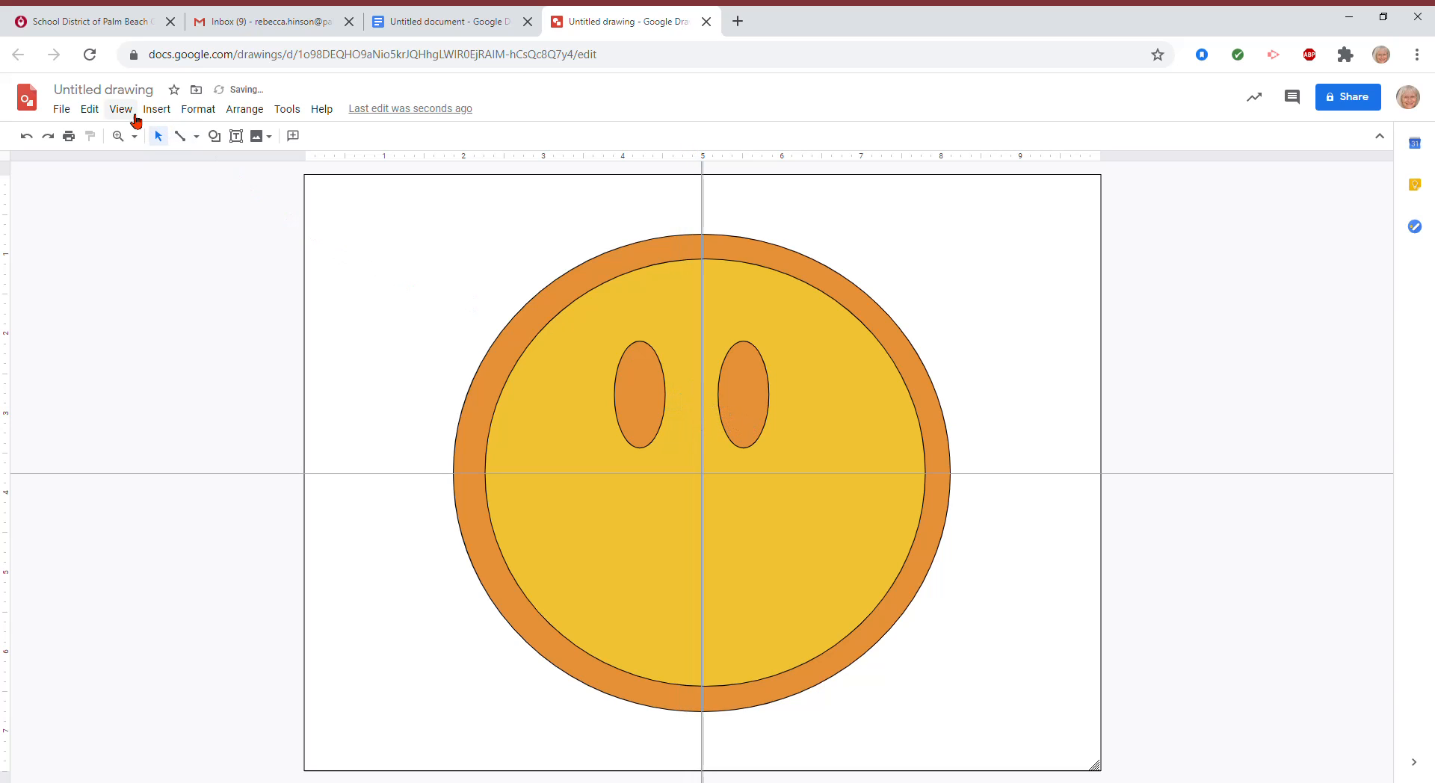
Step: Undo the guide adjustment, then nudge each eye right so they flank the centre guide evenly
{"action": "left_click", "coordinate": [91, 109]}
{"action": "left_click", "coordinate": [112, 131]}
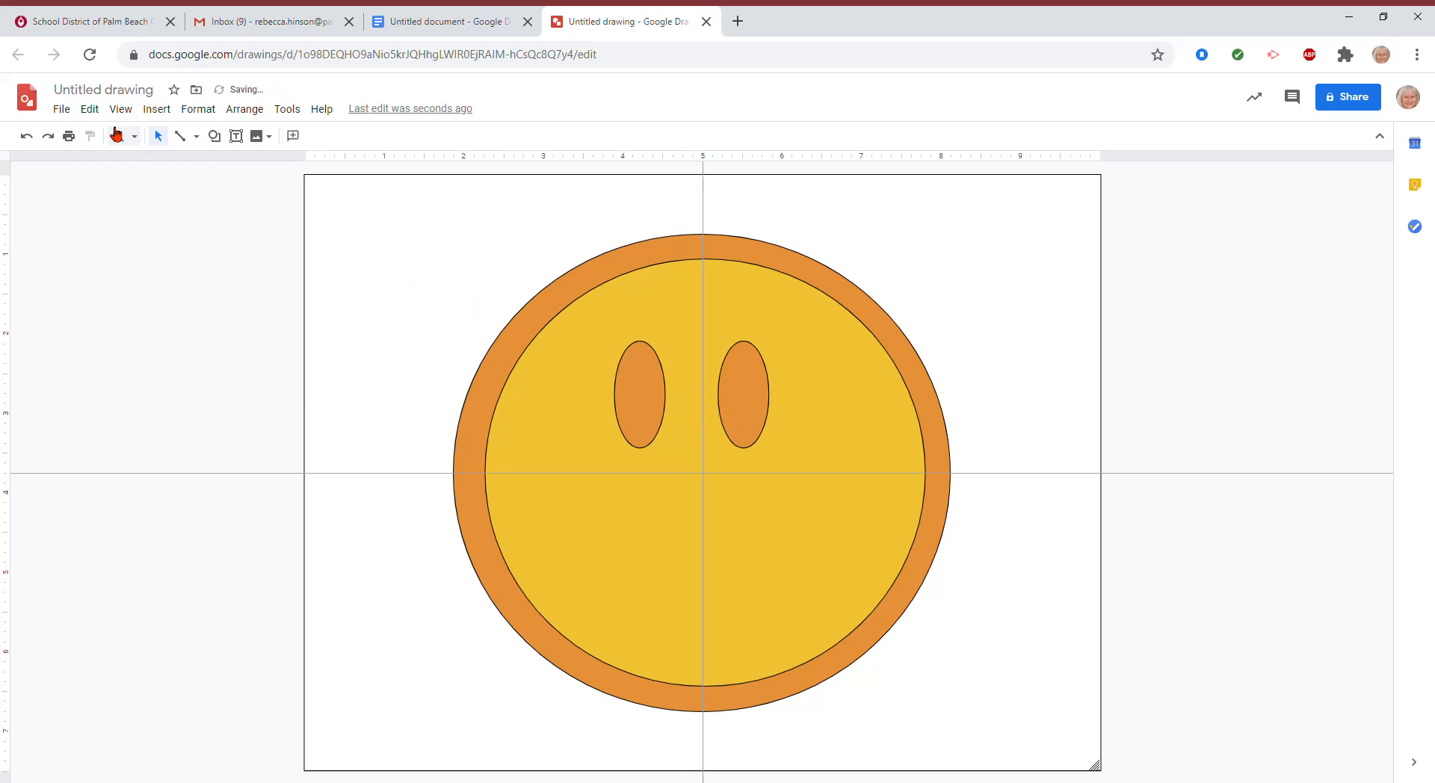
{"action": "left_click", "coordinate": [759, 399]}
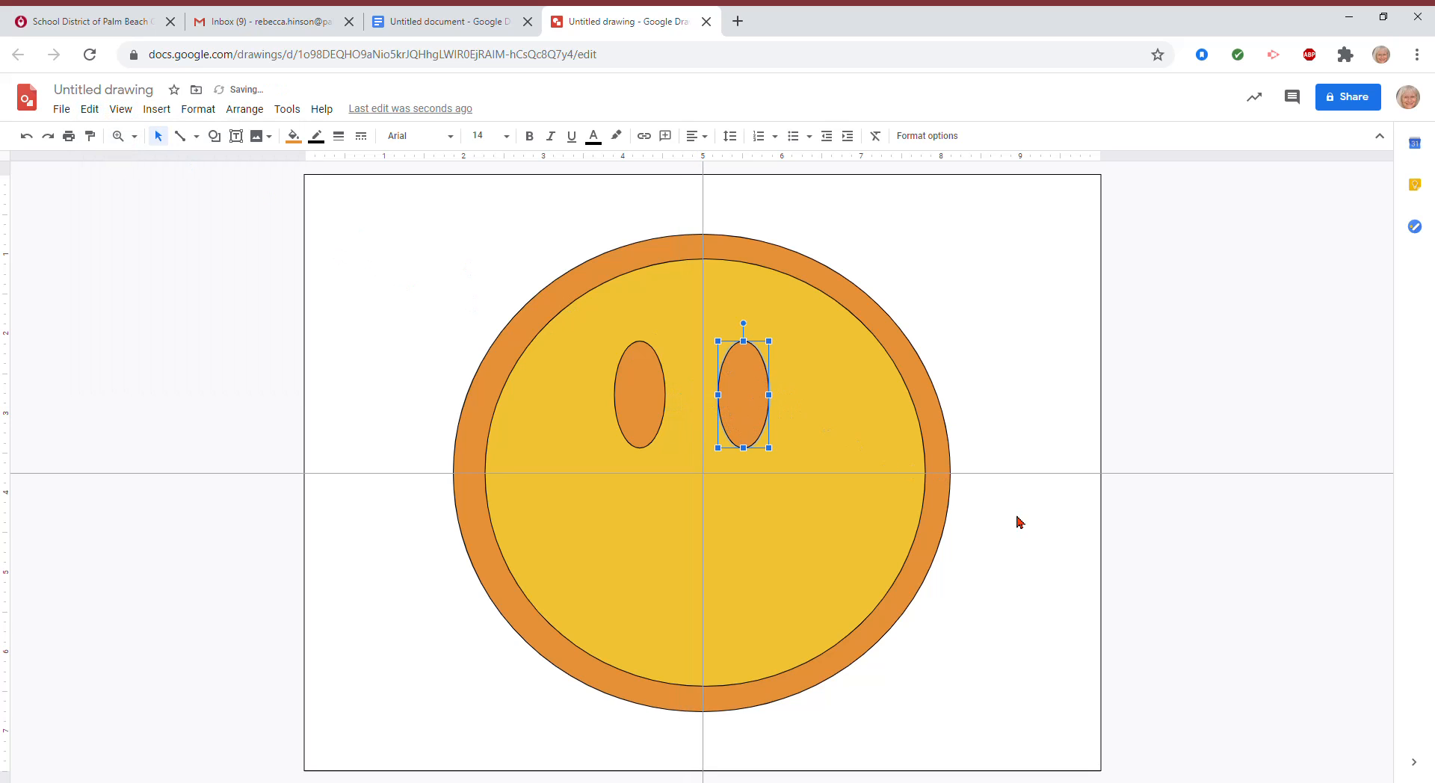
{"action": "key", "text": "Right"}
{"action": "key", "text": "Right"}
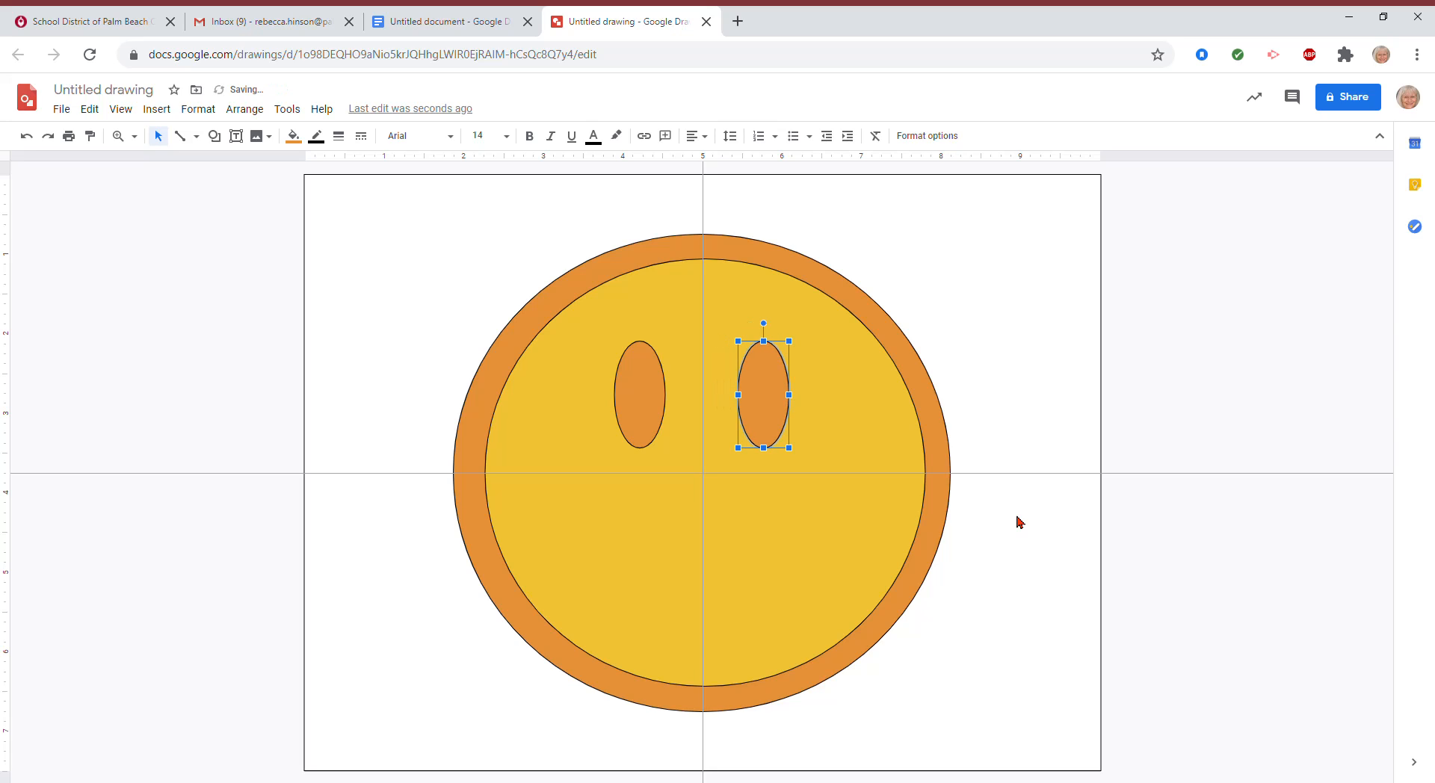
{"action": "left_click", "coordinate": [675, 562]}
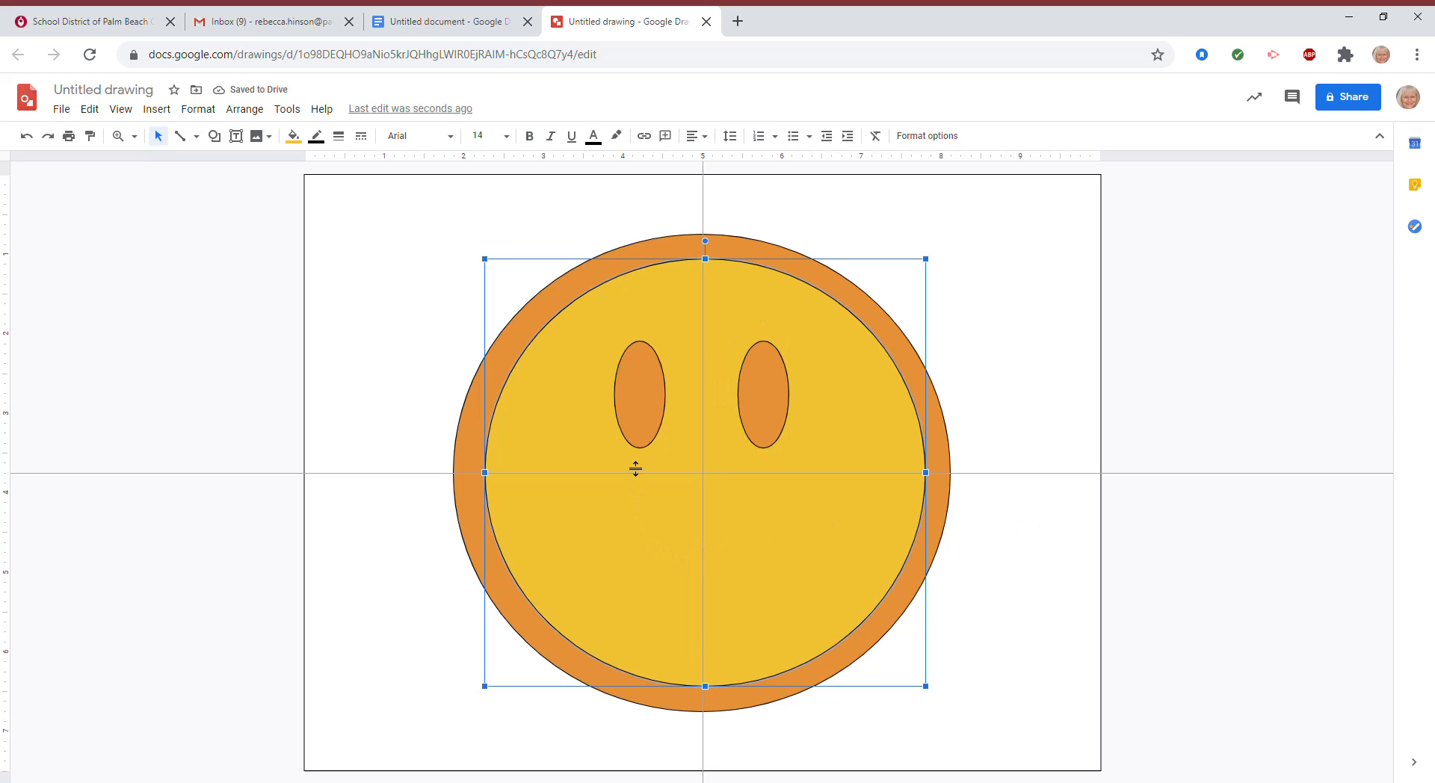
{"action": "left_click", "coordinate": [646, 425]}
{"action": "key", "text": "Right"}
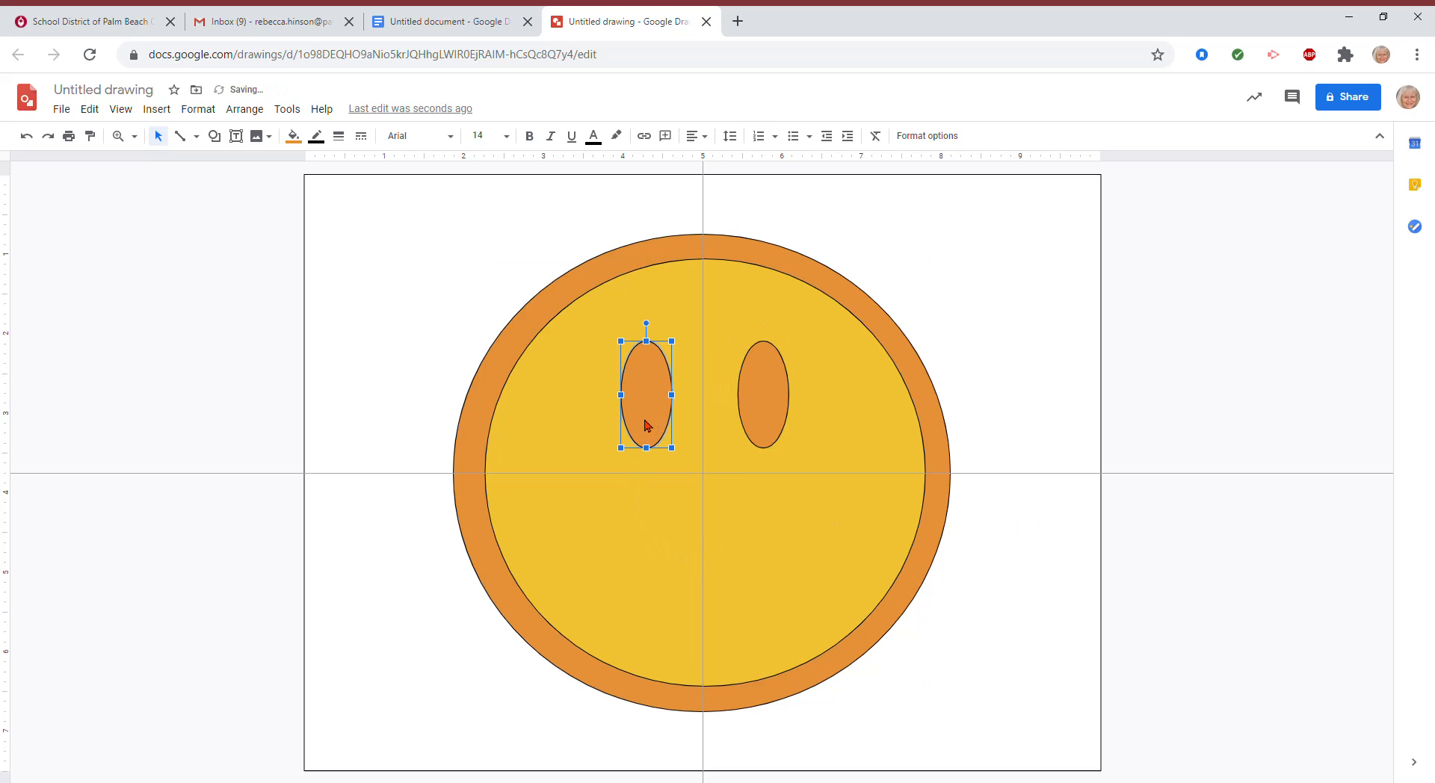
{"action": "left_click", "coordinate": [555, 547]}
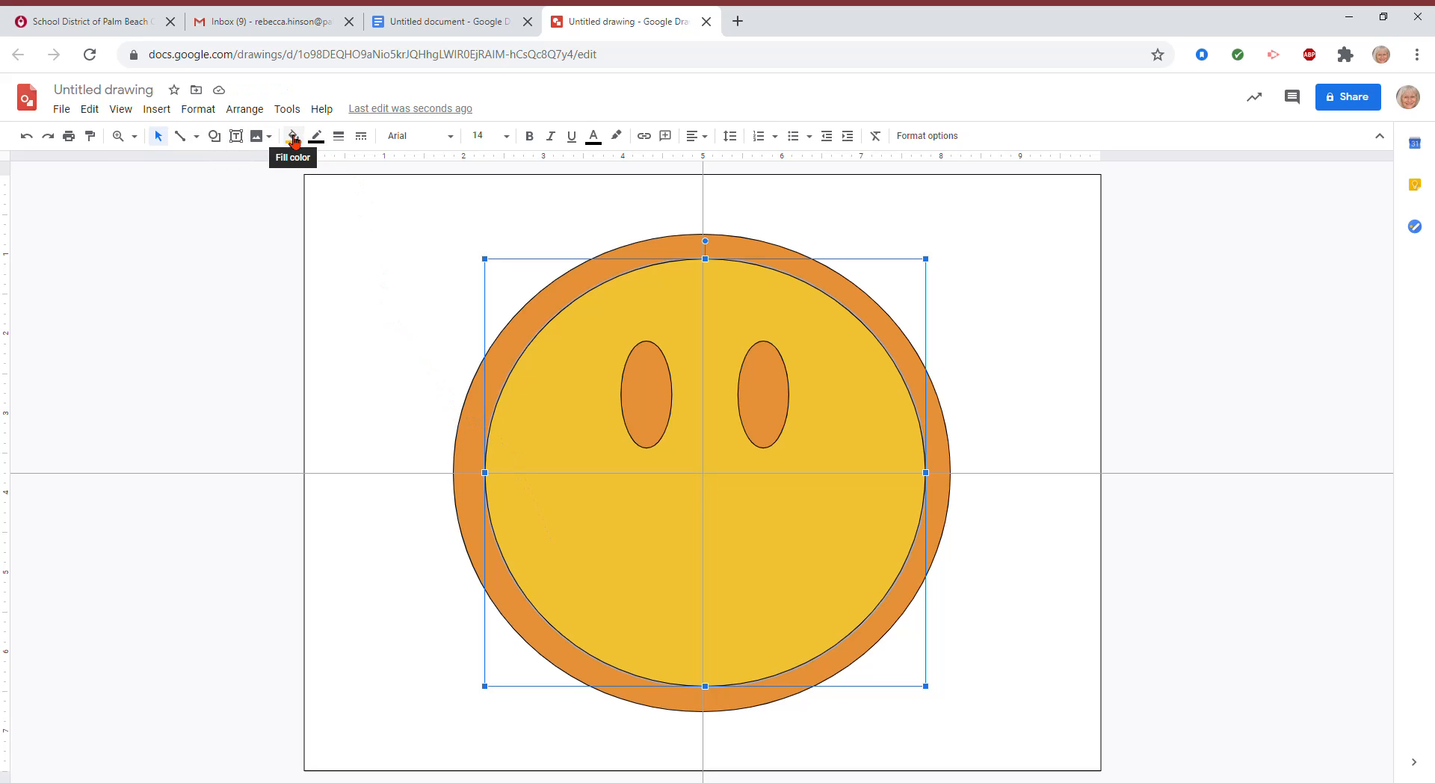
Step: Outline a grinning mouth below the eyes with the Curve tool, closing it at its start point
{"action": "left_click", "coordinate": [223, 139]}
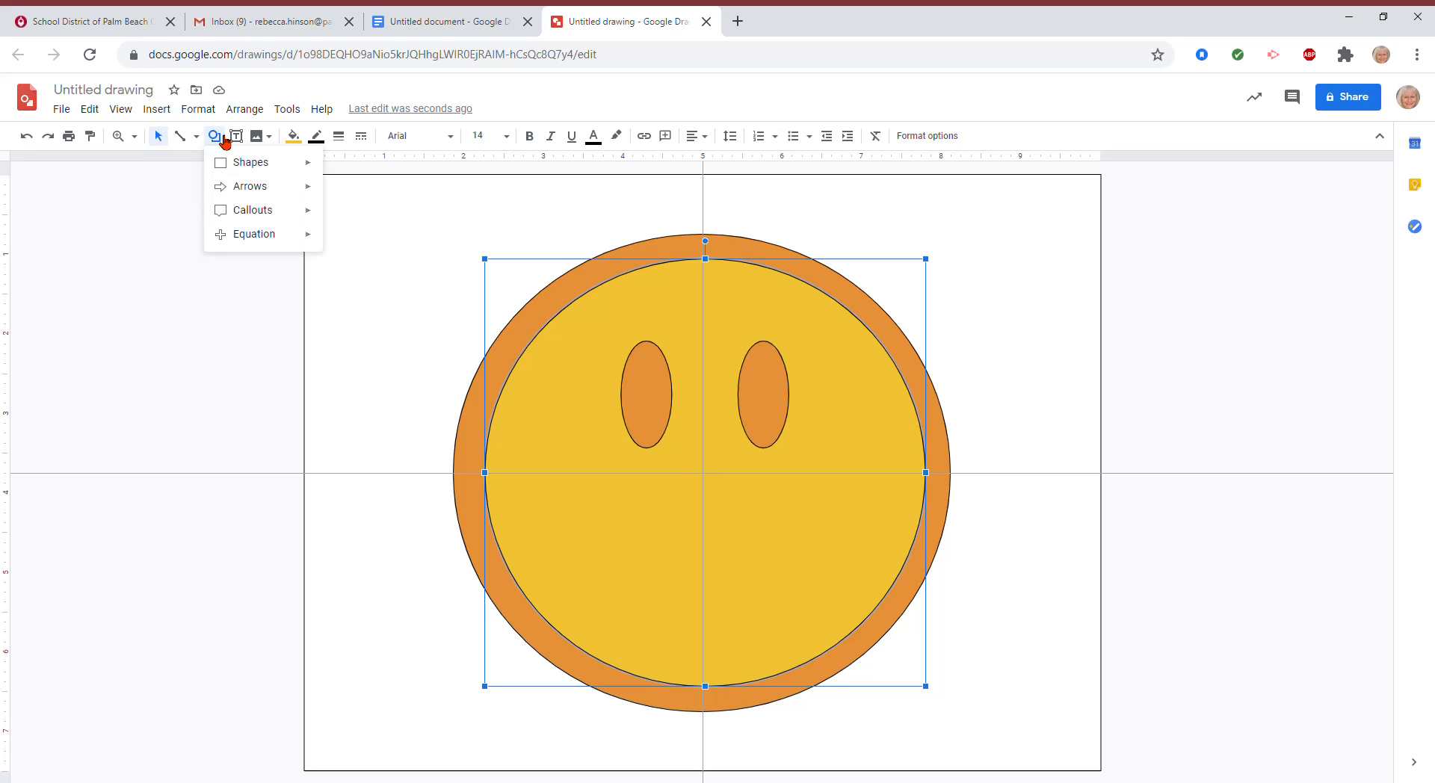
{"action": "left_click", "coordinate": [181, 136]}
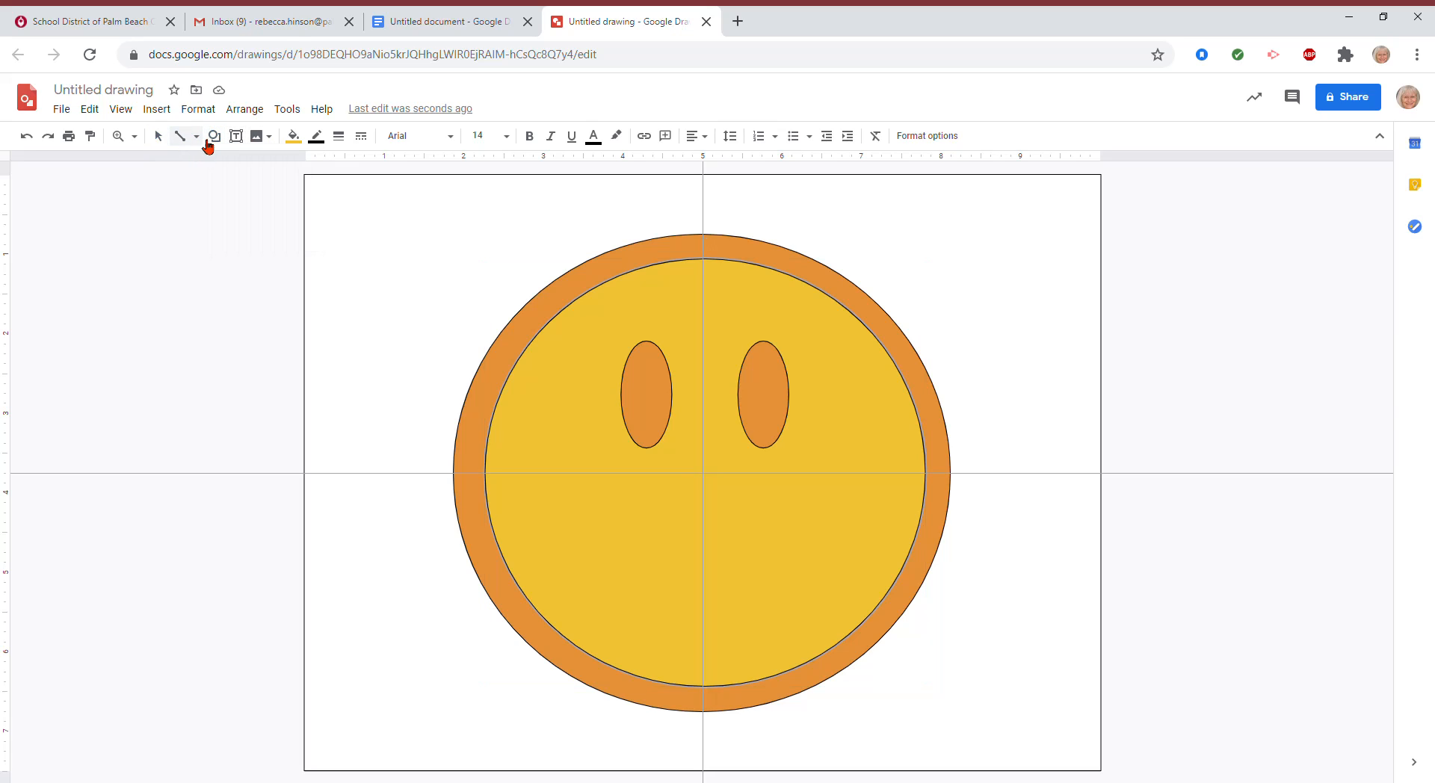
{"action": "left_click", "coordinate": [196, 136]}
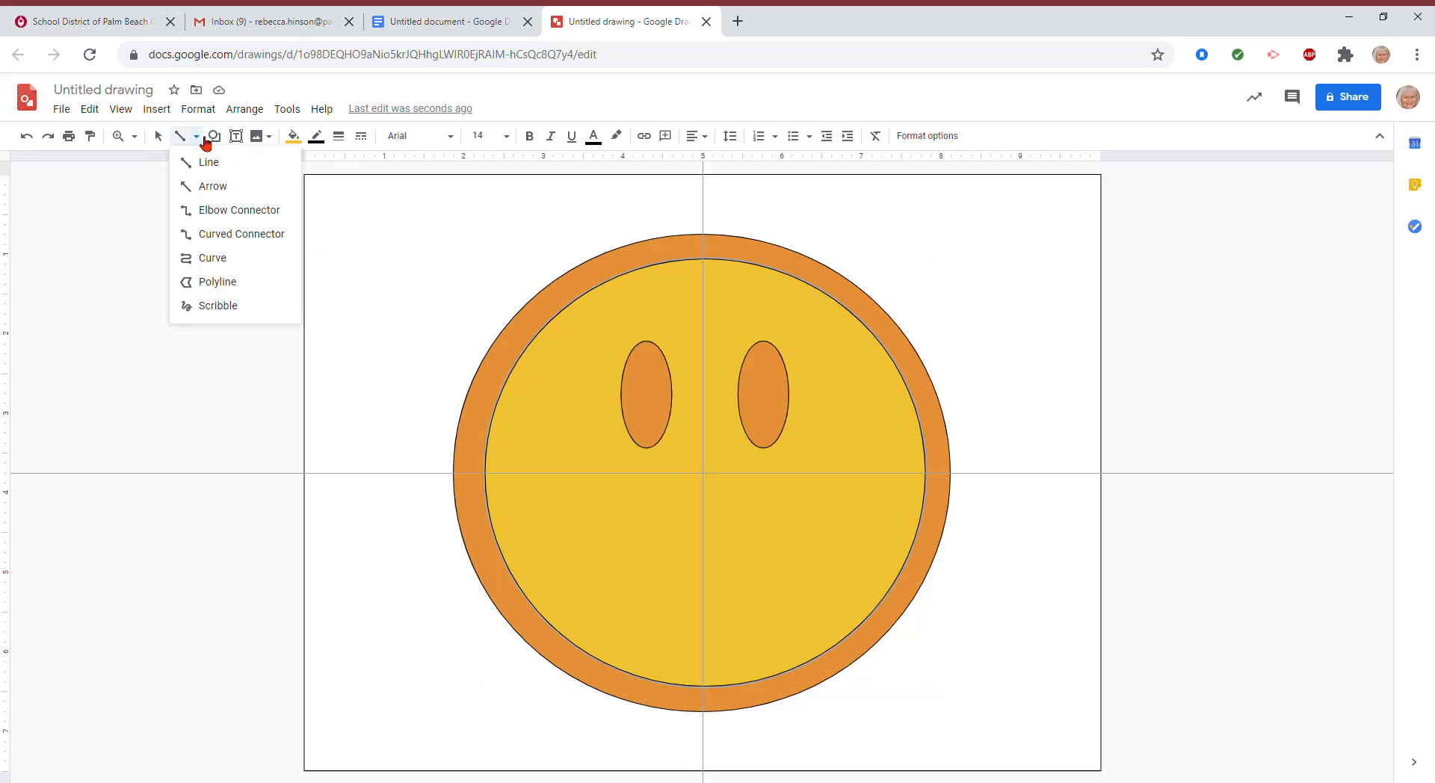
{"action": "left_click", "coordinate": [223, 263]}
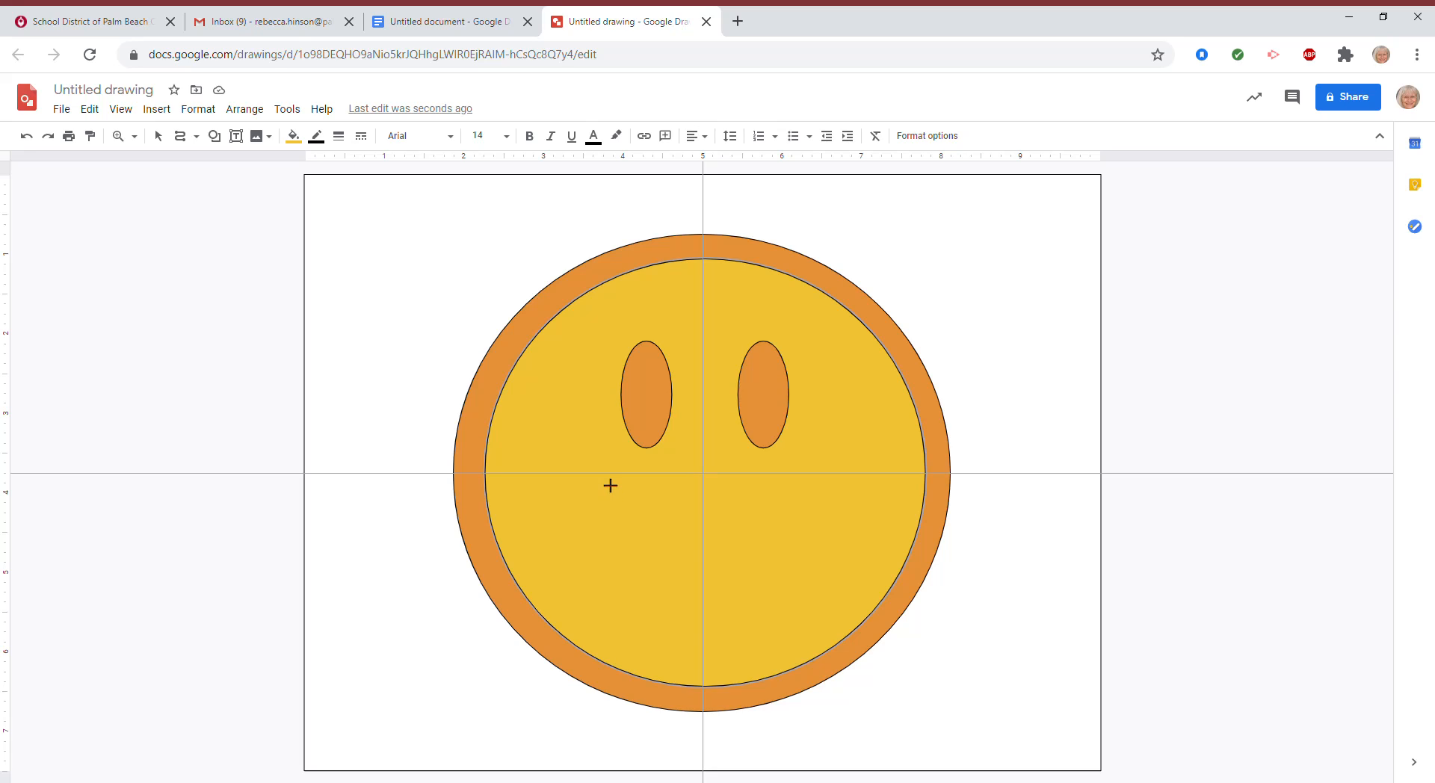
{"action": "left_click", "coordinate": [611, 486]}
{"action": "left_click", "coordinate": [704, 532]}
{"action": "left_click", "coordinate": [608, 484]}
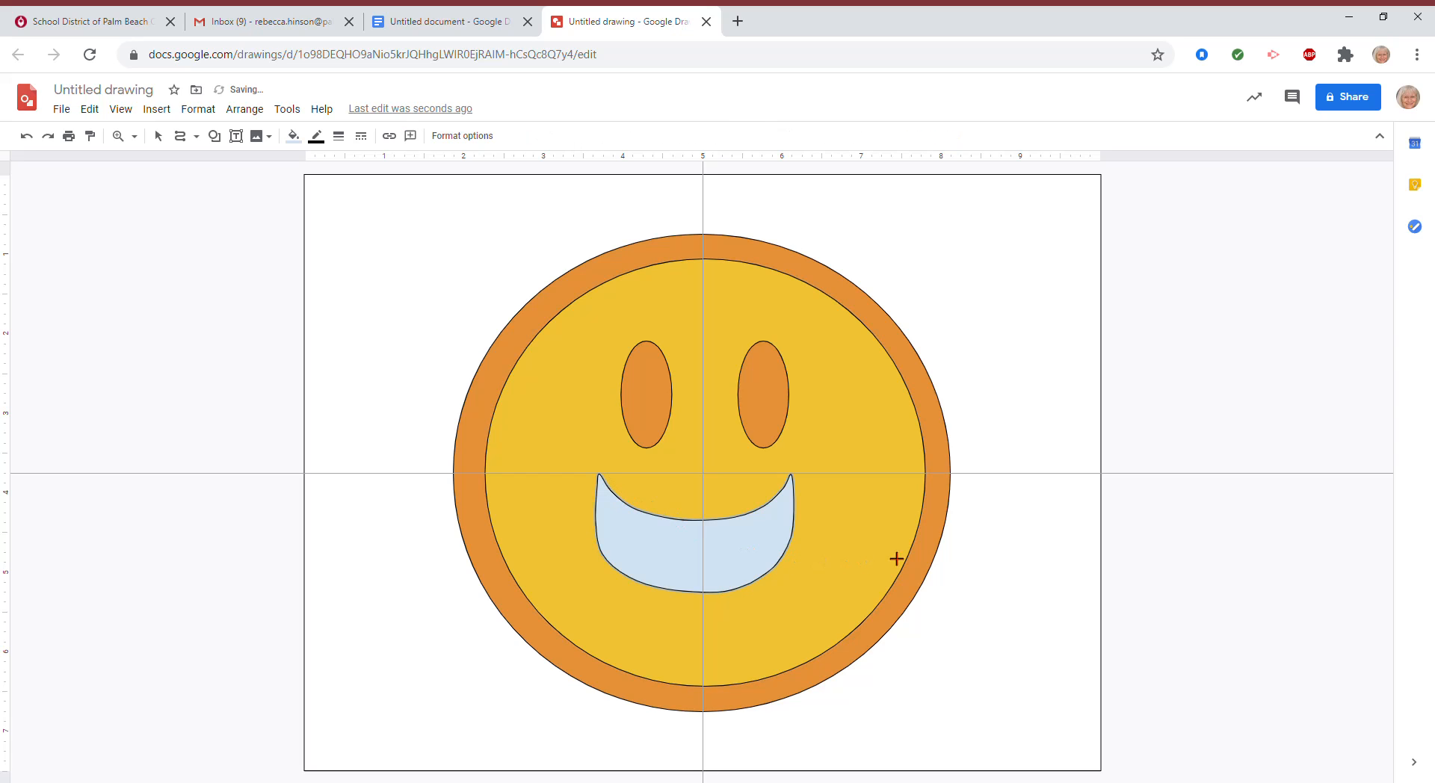
Step: Fill the mouth shape orange and deselect it
{"action": "left_click", "coordinate": [294, 137]}
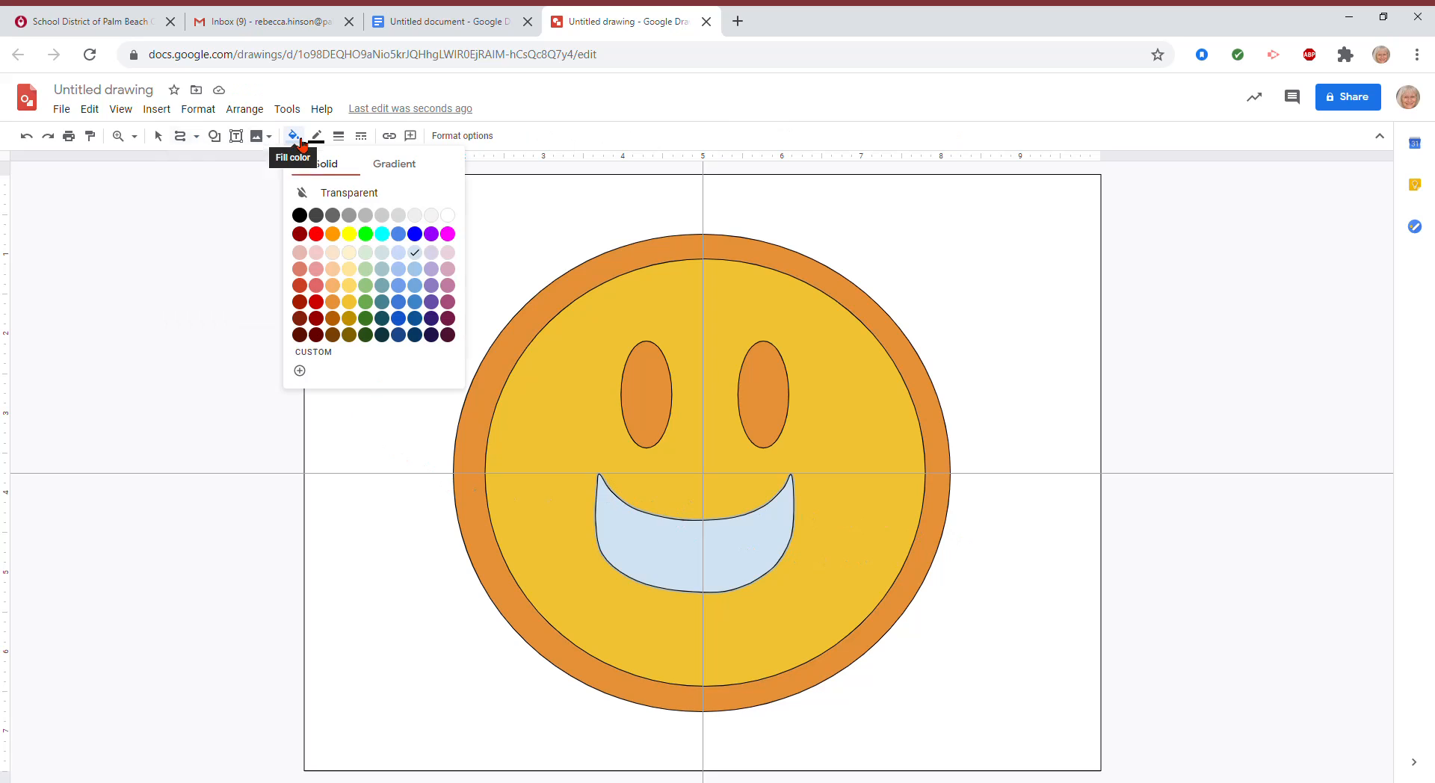
{"action": "left_click", "coordinate": [333, 301]}
{"action": "left_click", "coordinate": [430, 207]}
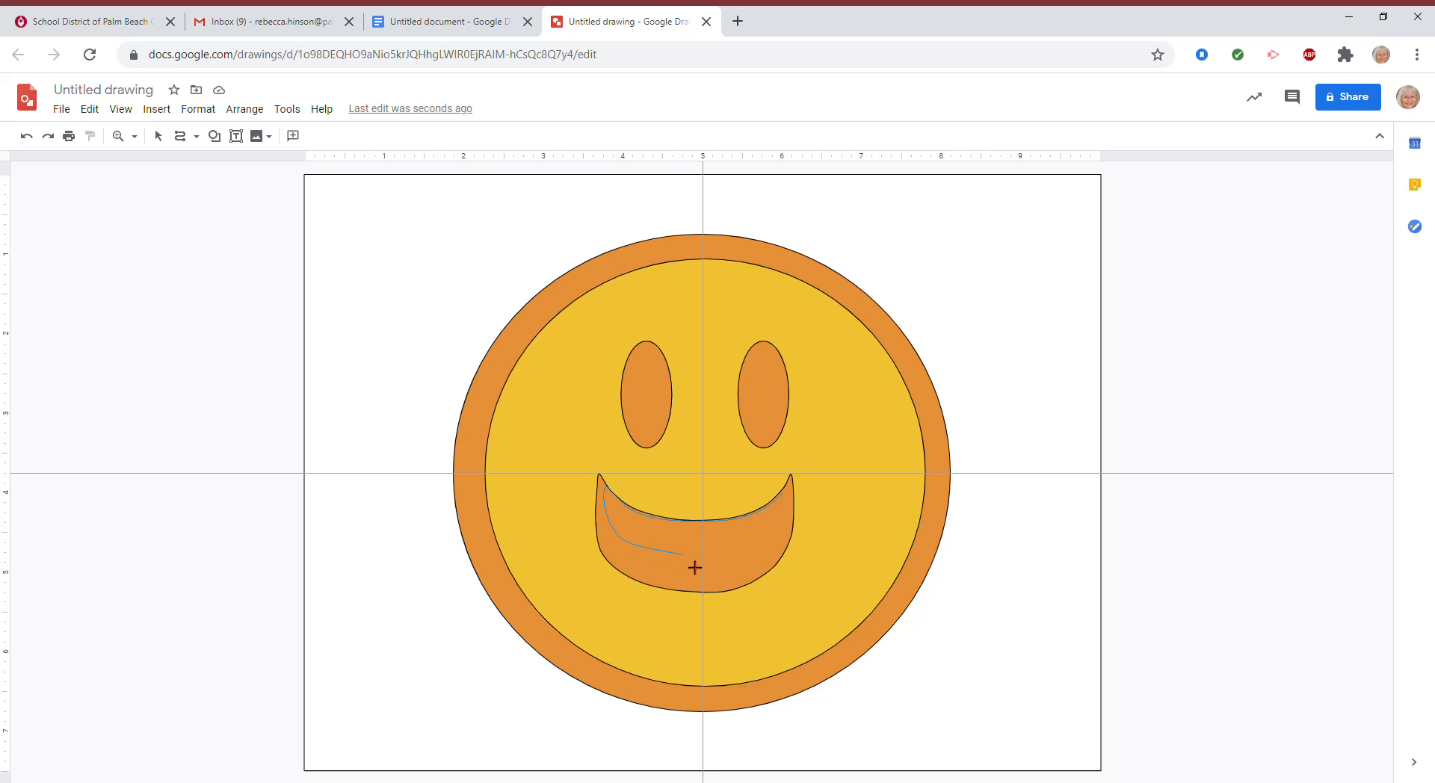
Step: Trace a closed teeth outline inside the mouth and fill it white
{"action": "left_click", "coordinate": [722, 559]}
{"action": "left_click", "coordinate": [796, 501]}
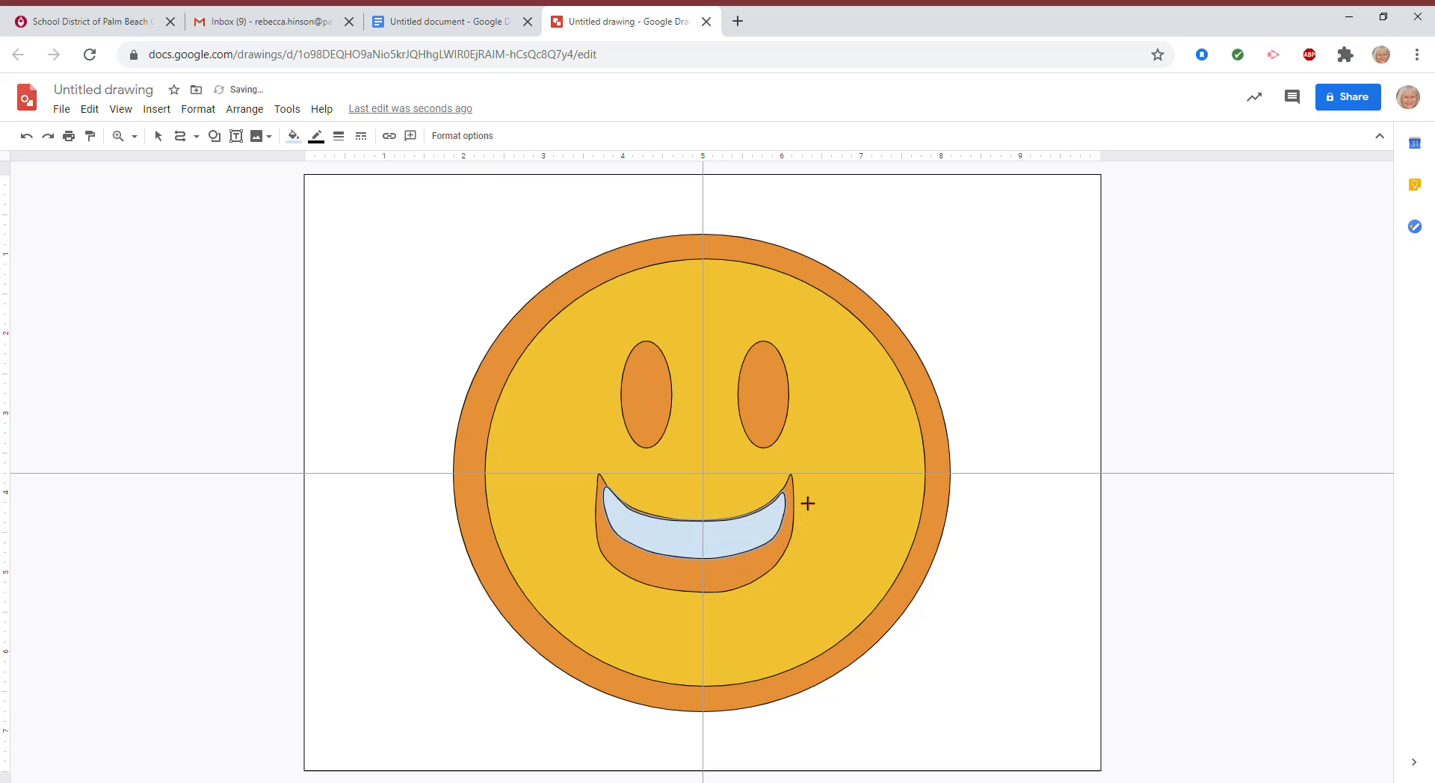
{"action": "left_click", "coordinate": [293, 136]}
{"action": "left_click", "coordinate": [451, 218]}
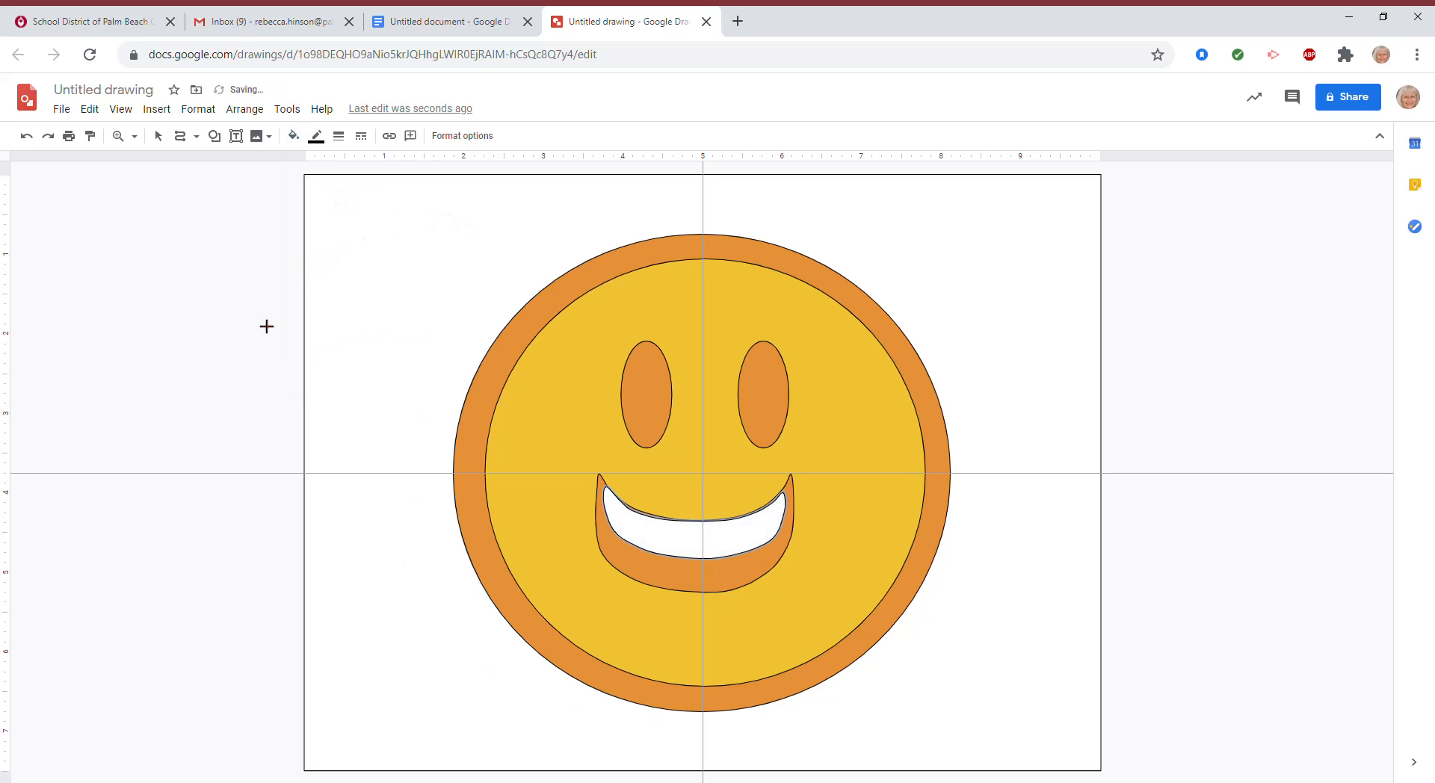
Step: Start sharing the drawing and name it 'emoji smile' in the naming prompt
{"action": "left_click", "coordinate": [62, 109]}
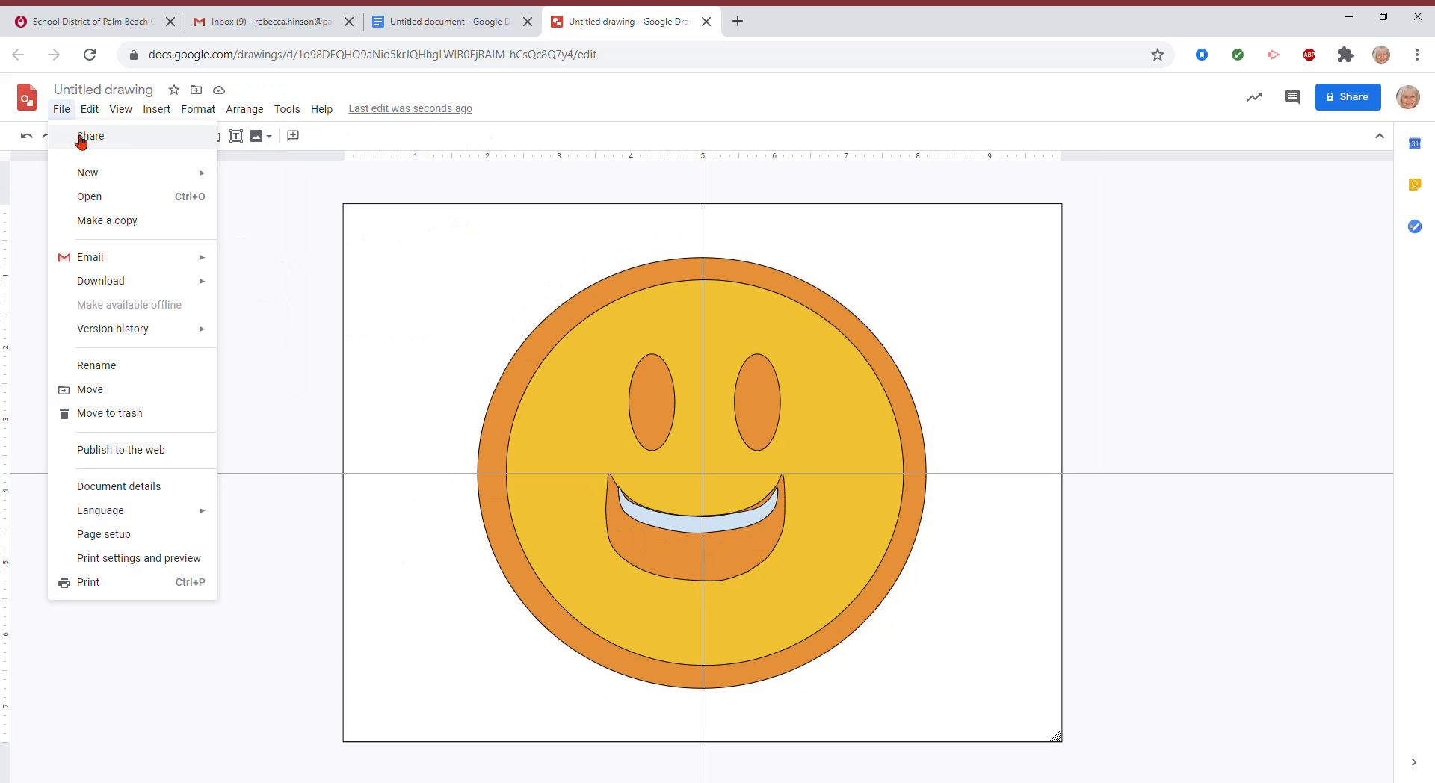
{"action": "left_click", "coordinate": [78, 136]}
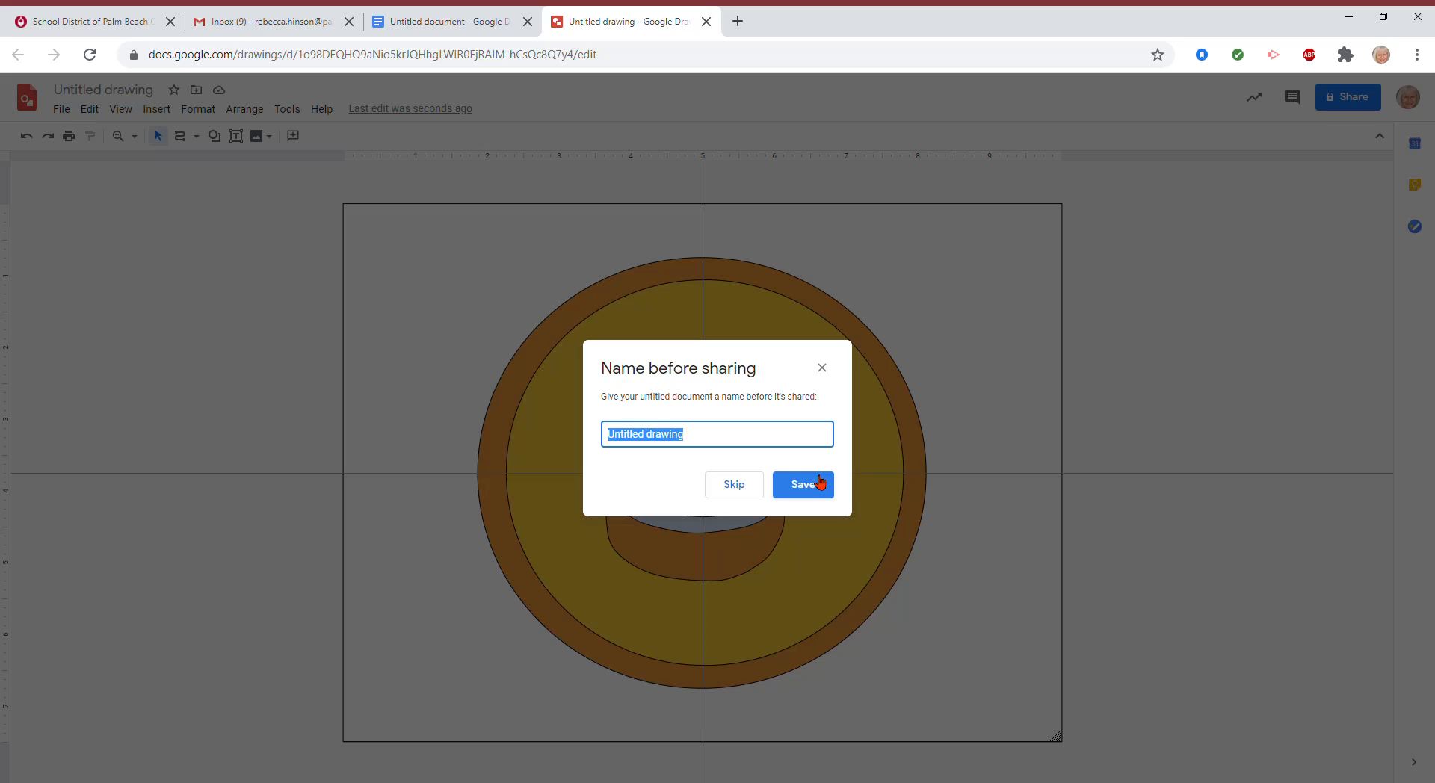
{"action": "type", "text": "e"}
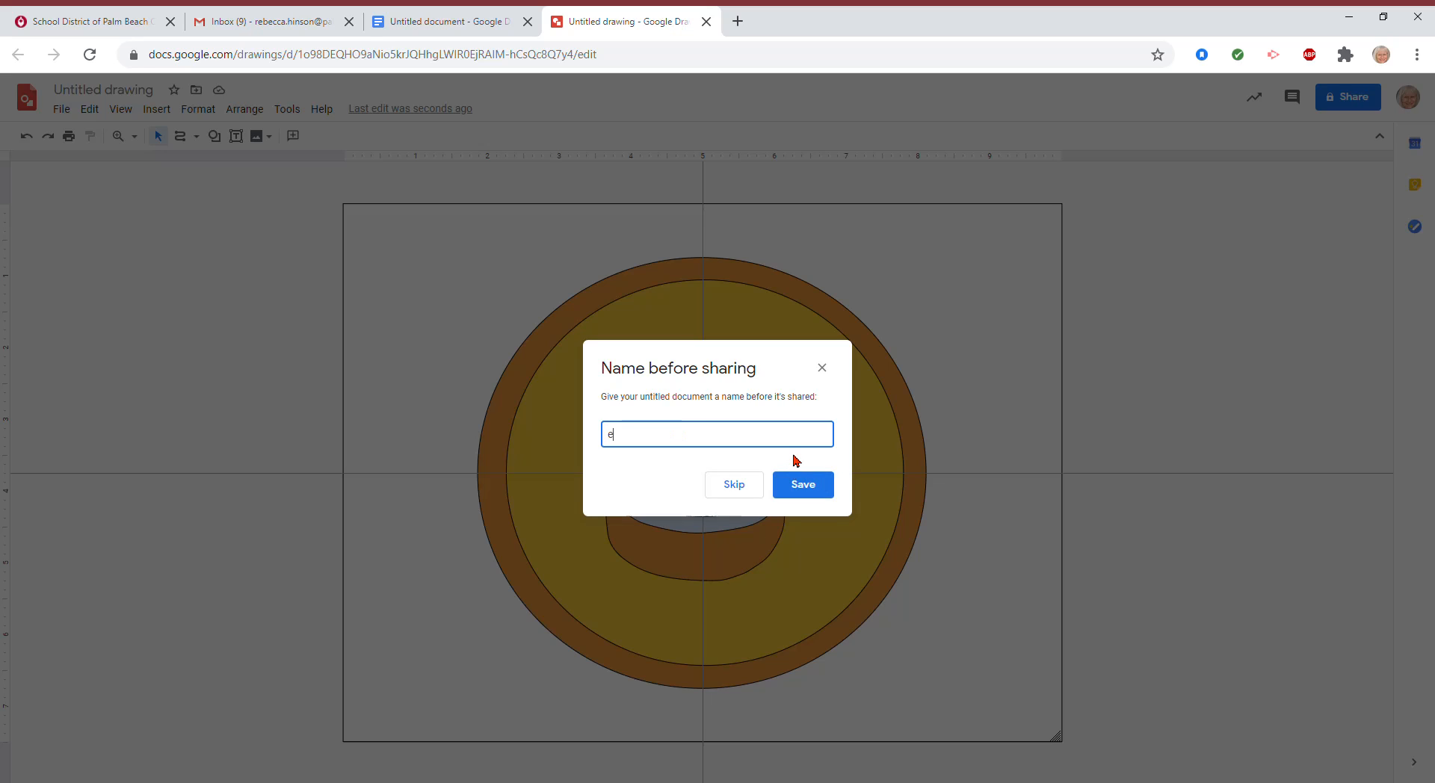
{"action": "type", "text": "moji smil"}
{"action": "type", "text": "e"}
Step: Save the title 'emoji smiling', then send an editor invite to the colleague's school e-mail address
{"action": "left_click", "coordinate": [798, 486]}
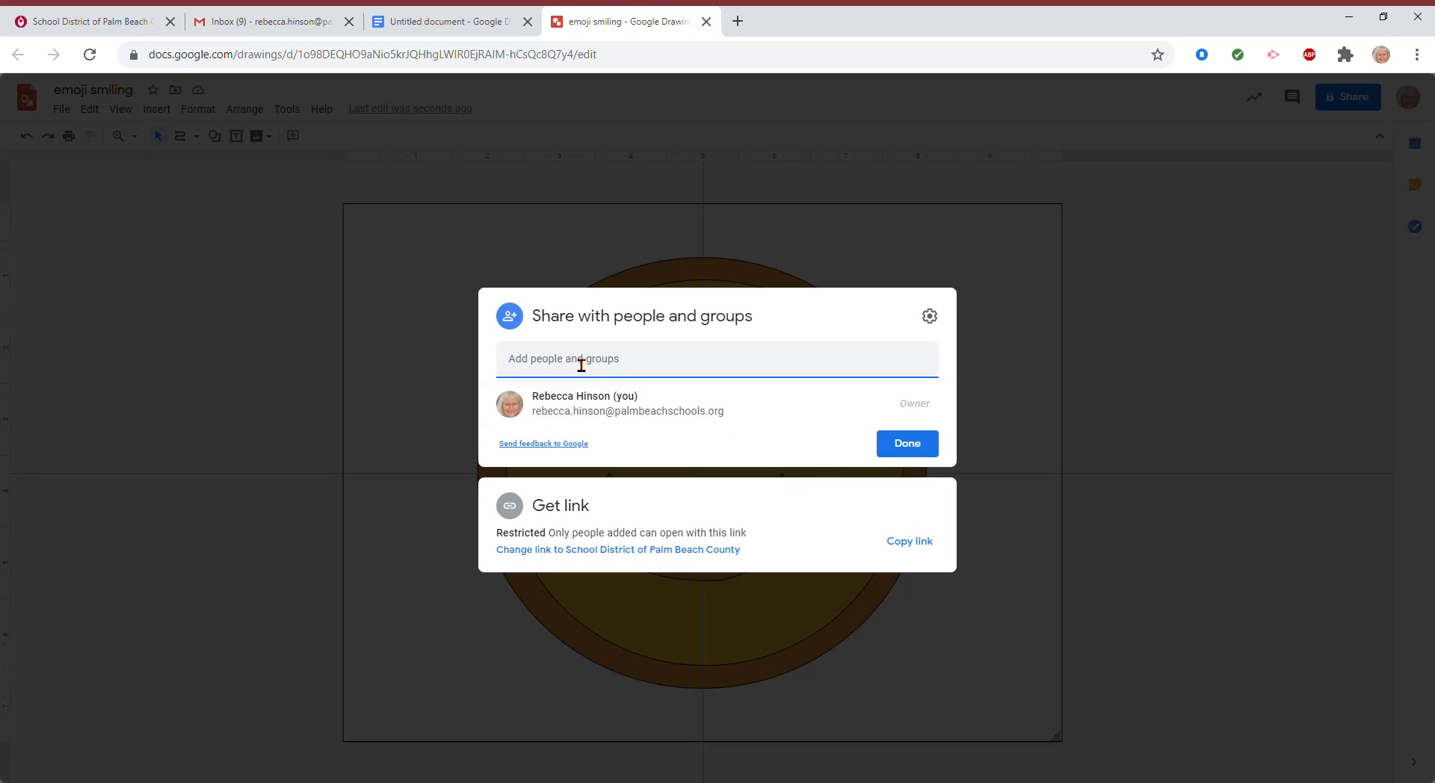
{"action": "left_click", "coordinate": [587, 369]}
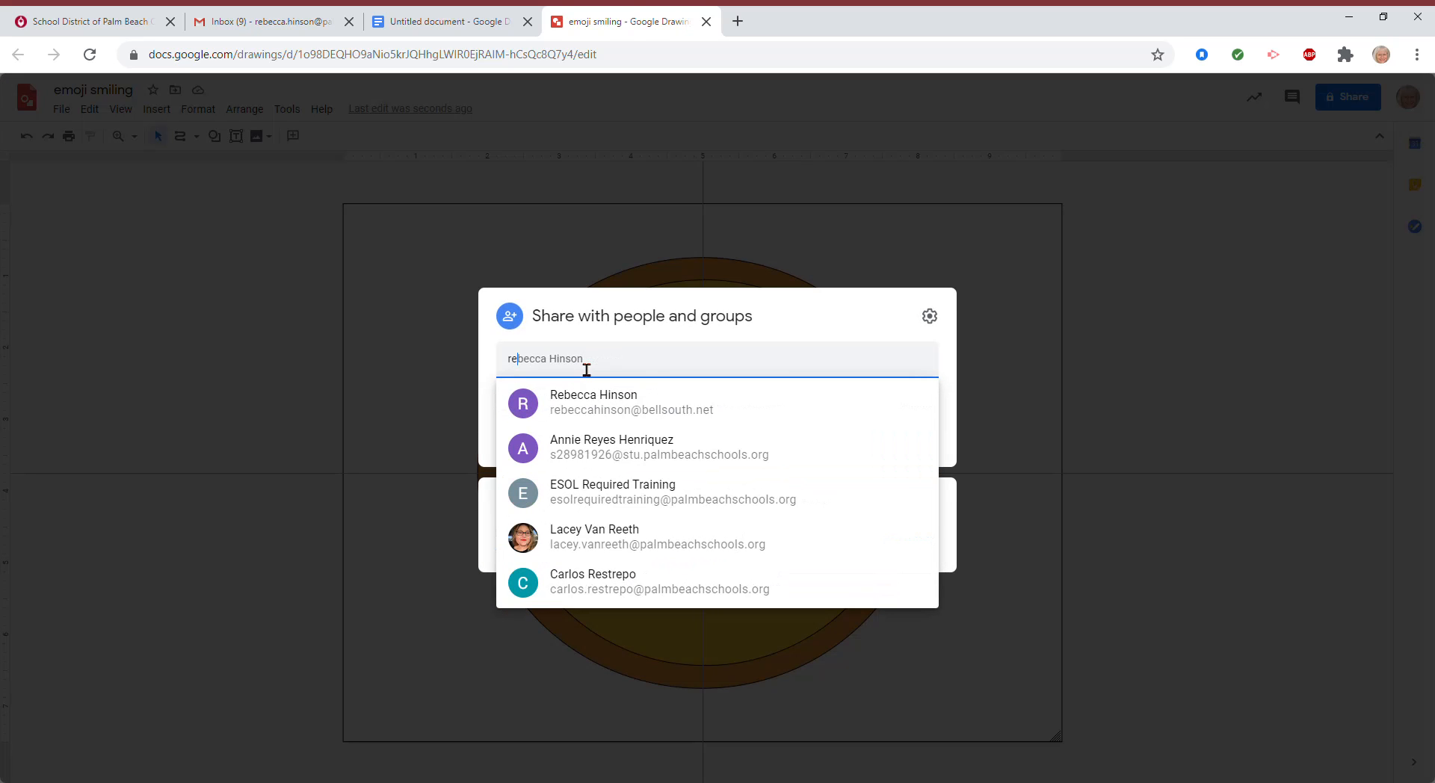
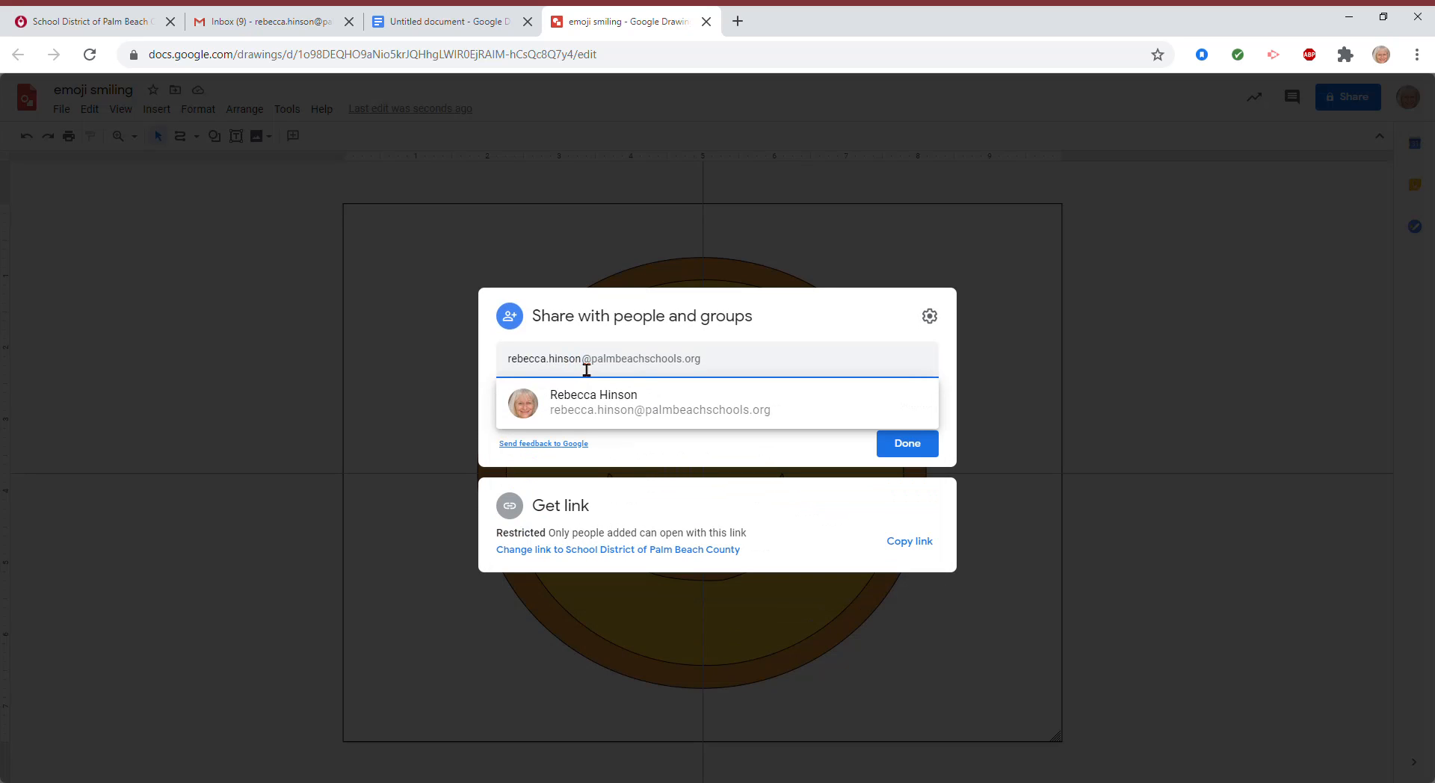
{"action": "left_click", "coordinate": [694, 411]}
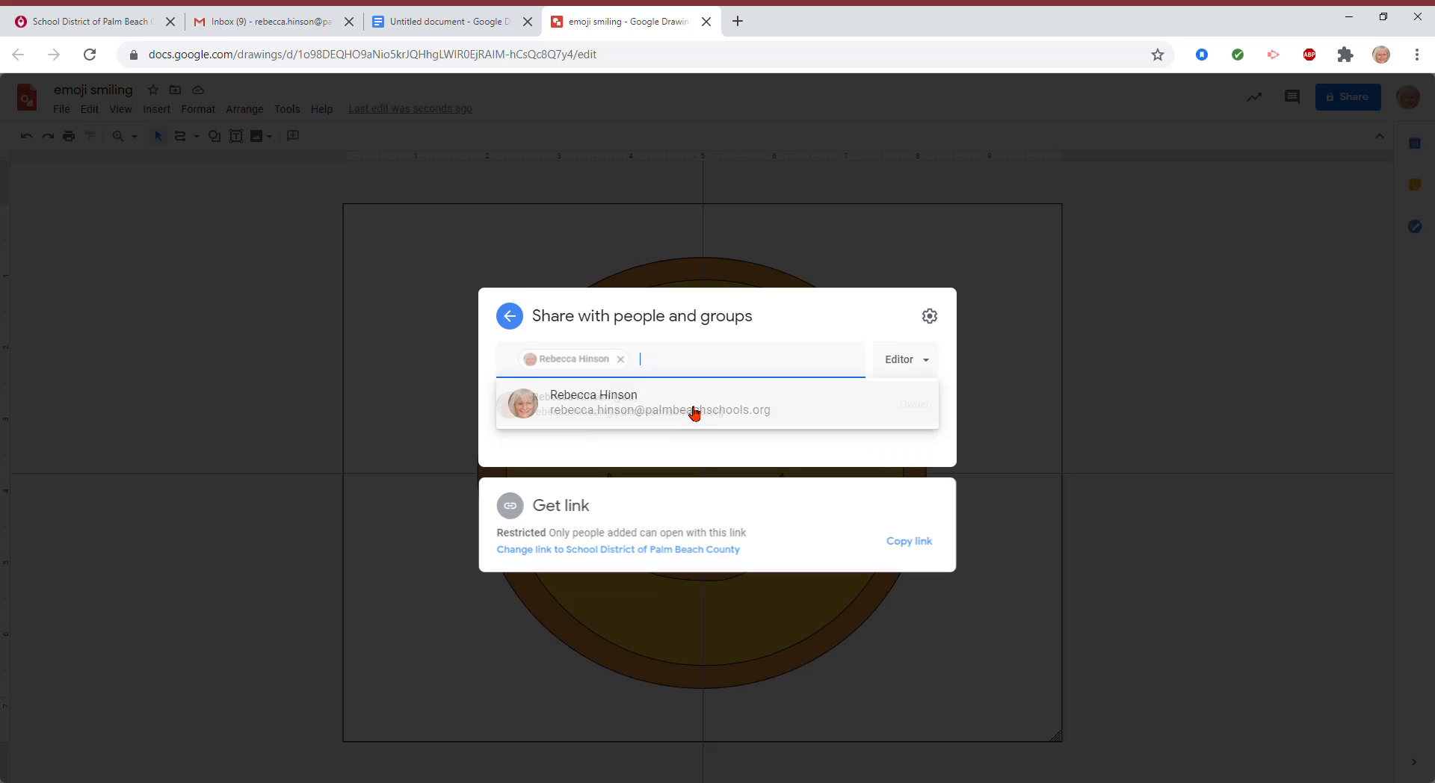
{"action": "left_click", "coordinate": [914, 541]}
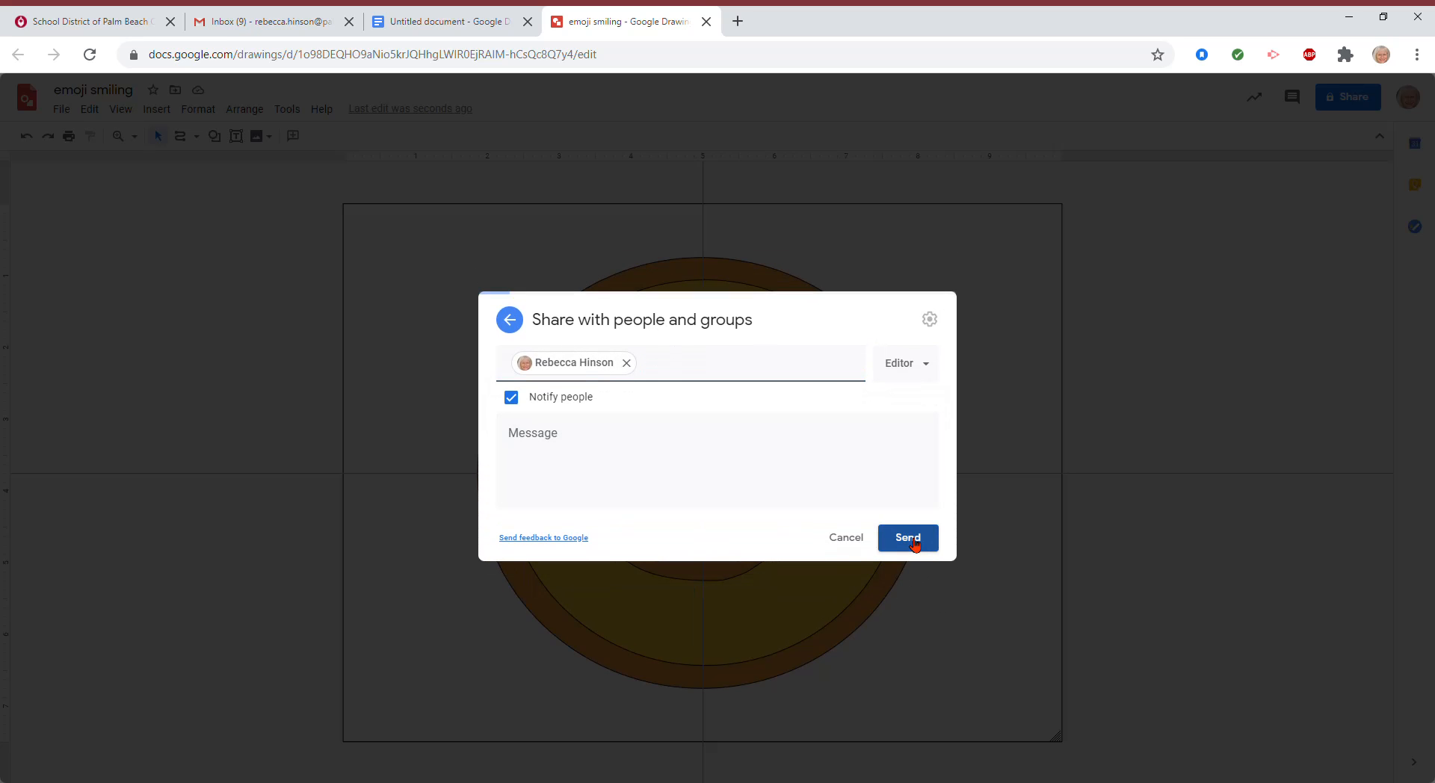